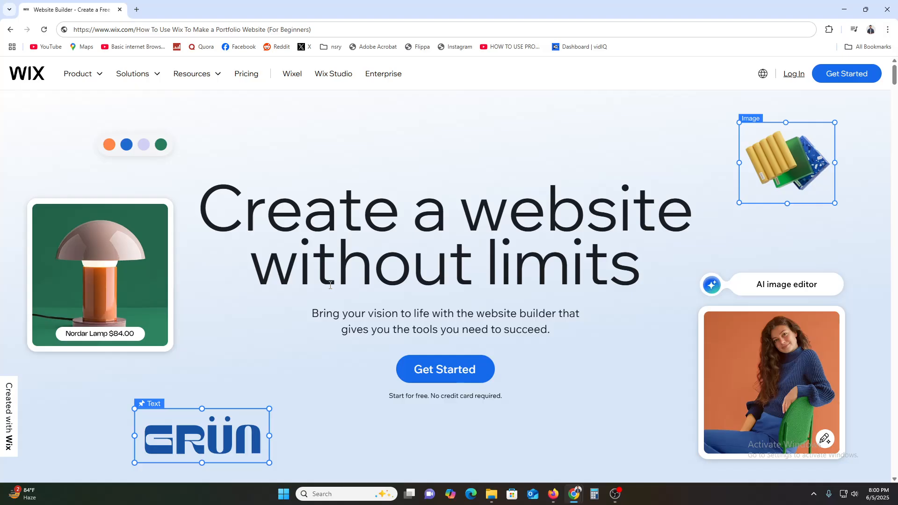
Open the Wix pricing page and review the Business Elite plan's name and monthly price.
scroll(374, 288, "down", 4)
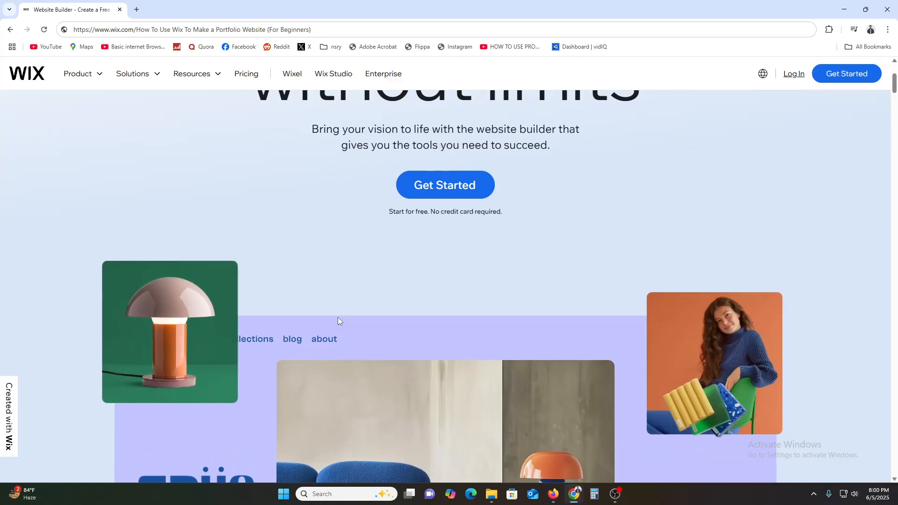
scroll(338, 317, "up", 4)
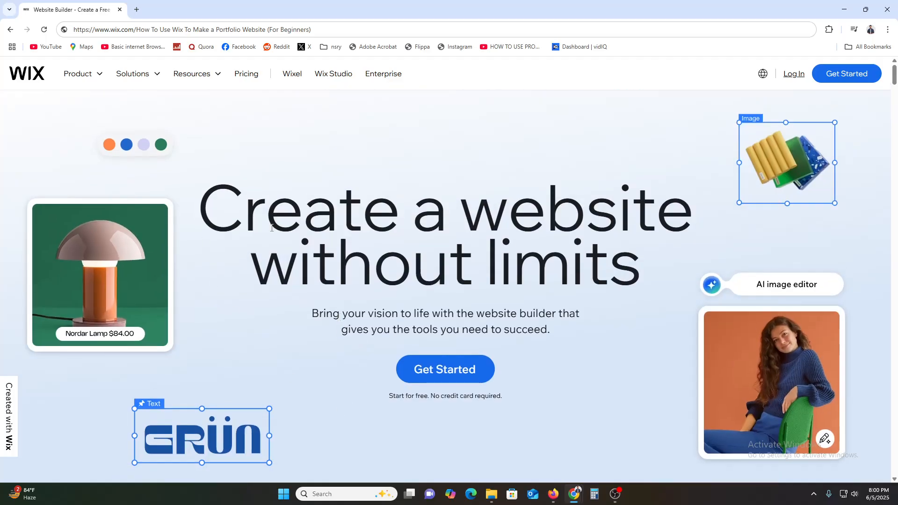
left_click(249, 74)
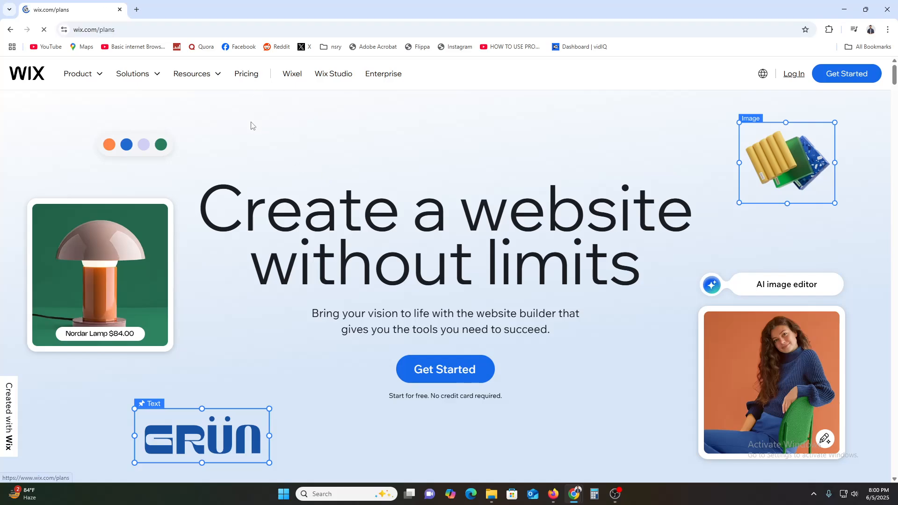
scroll(281, 250, "down", 3)
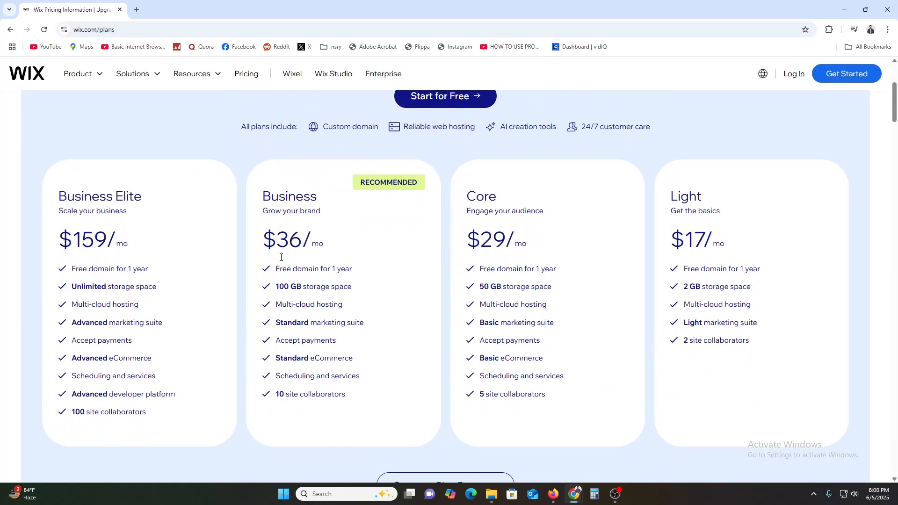
left_click_drag(83, 196, 155, 197)
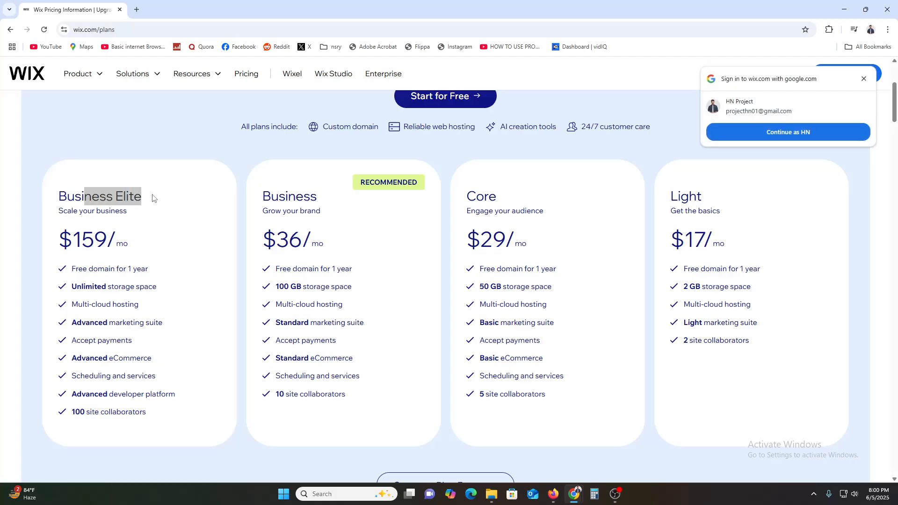
left_click(93, 244)
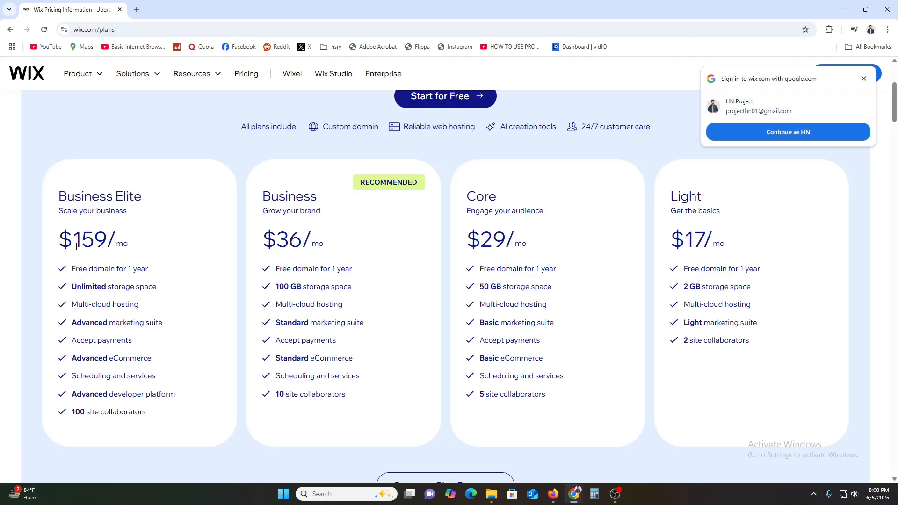
left_click_drag(76, 246, 120, 246)
Examine the Light plan's price and included features, and compare them with the Core plan's price.
left_click(702, 237)
left_click_drag(683, 241, 671, 189)
left_click(692, 271)
left_click_drag(692, 271, 747, 268)
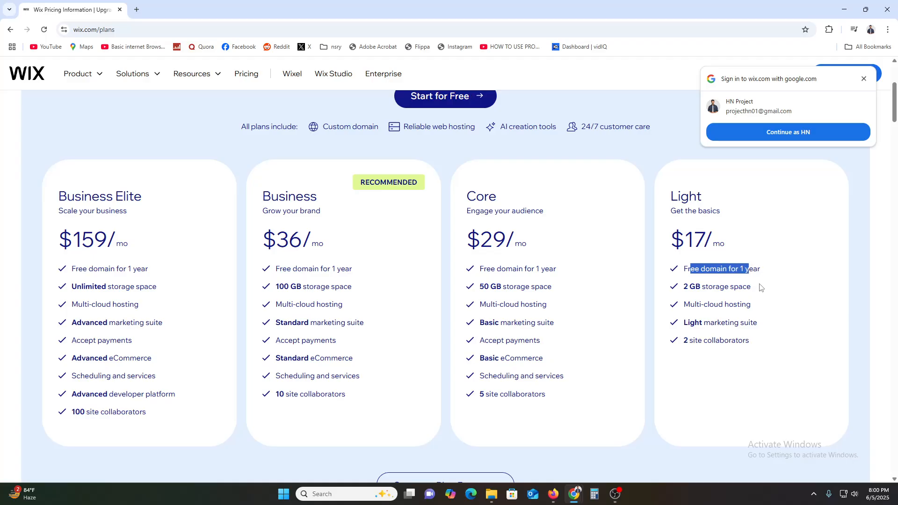
left_click_drag(725, 288, 759, 287)
left_click_drag(701, 305, 751, 304)
left_click_drag(691, 323, 759, 335)
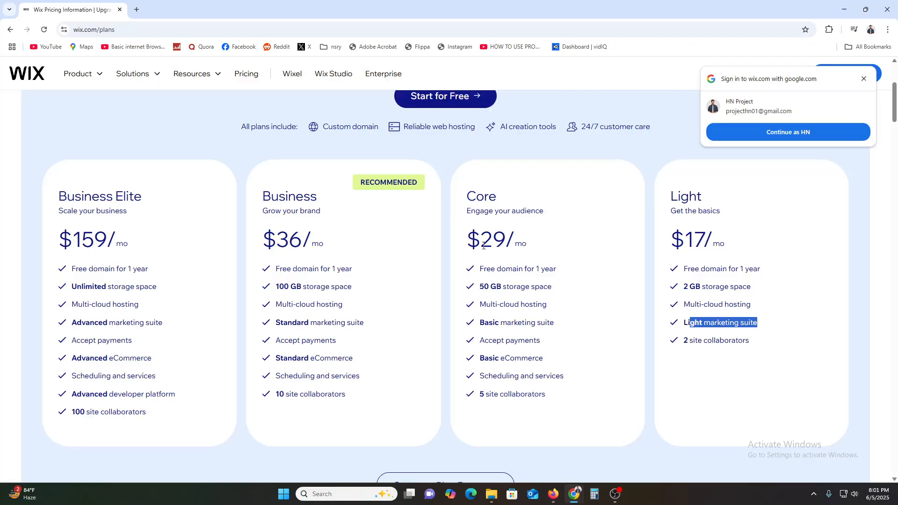
left_click_drag(482, 243, 466, 243)
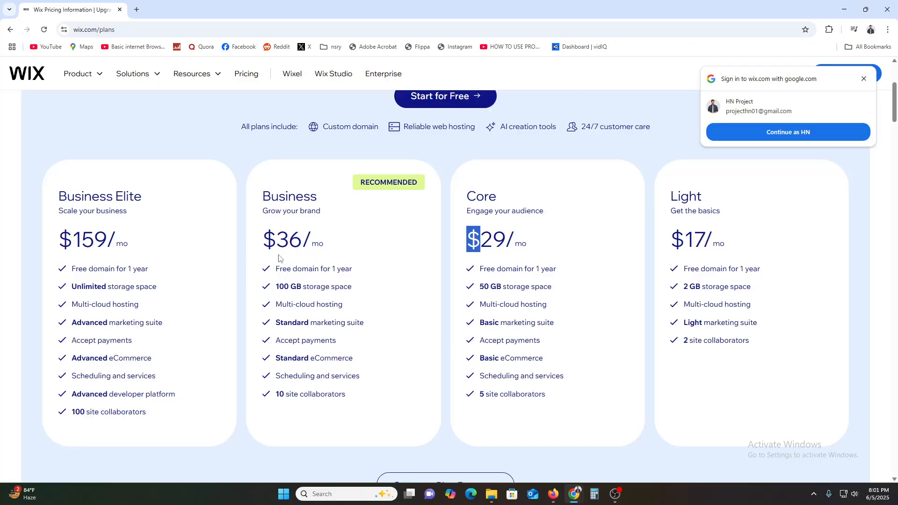
Read the money-back guarantee banner above the plans and dismiss the Google sign-in prompt.
scroll(309, 281, "up", 4)
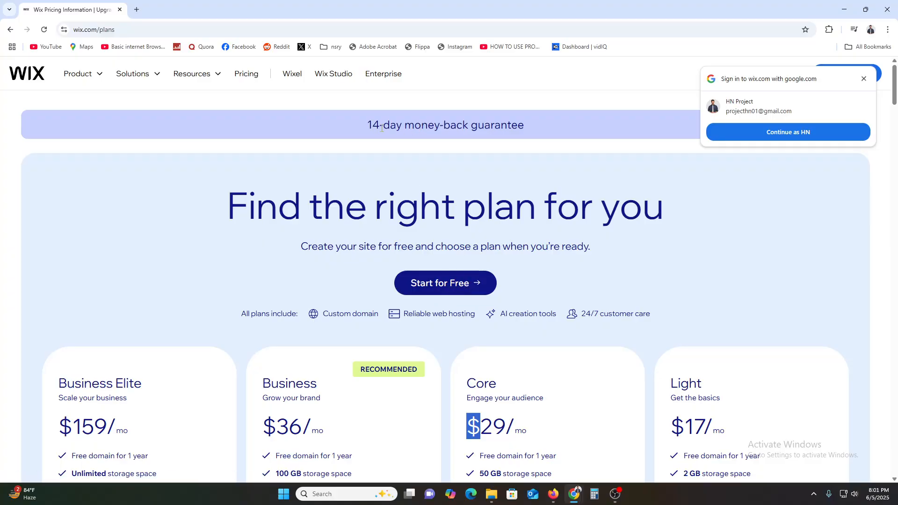
left_click_drag(380, 129, 490, 128)
left_click(861, 81)
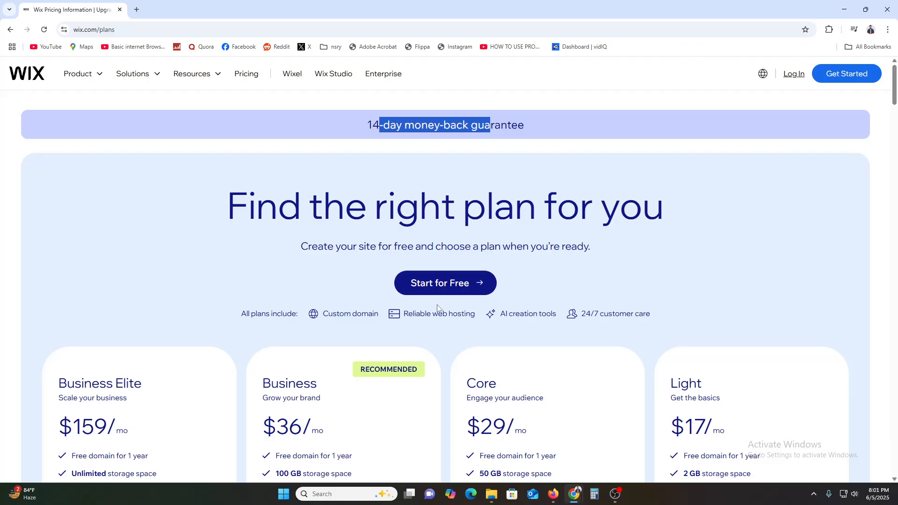
Start for free by continuing with the existing Google account, and skip adding a recovery phone number.
left_click(469, 291)
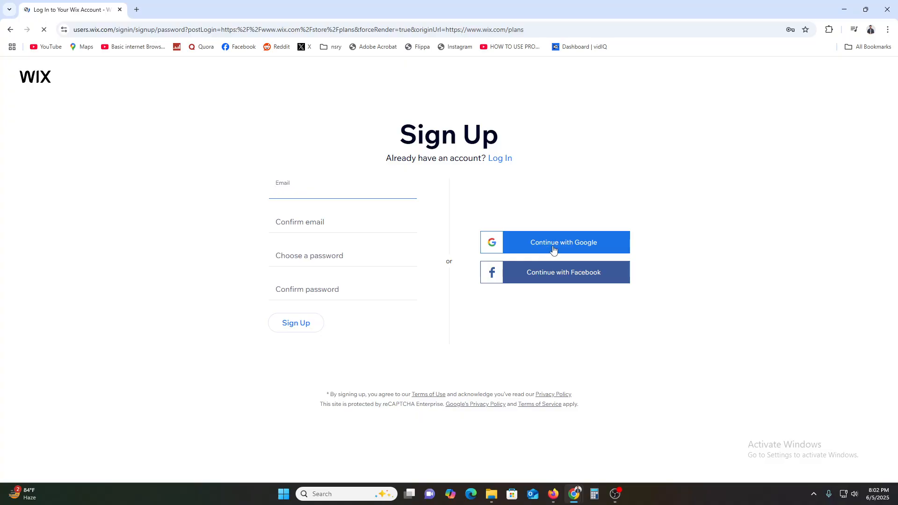
left_click(568, 246)
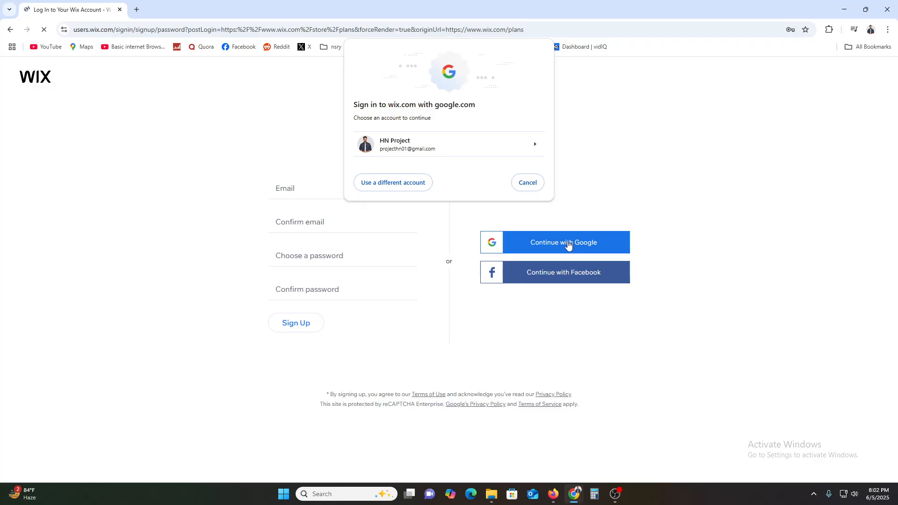
left_click(436, 155)
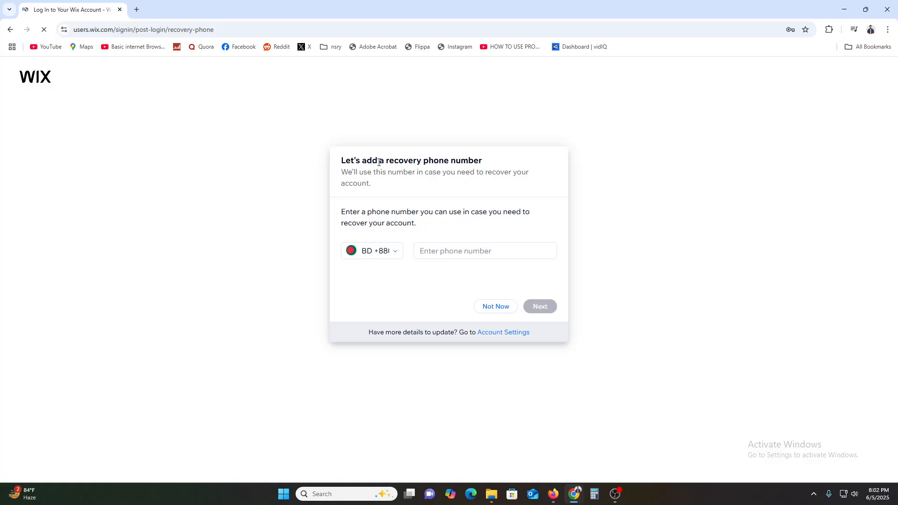
left_click_drag(366, 163, 456, 161)
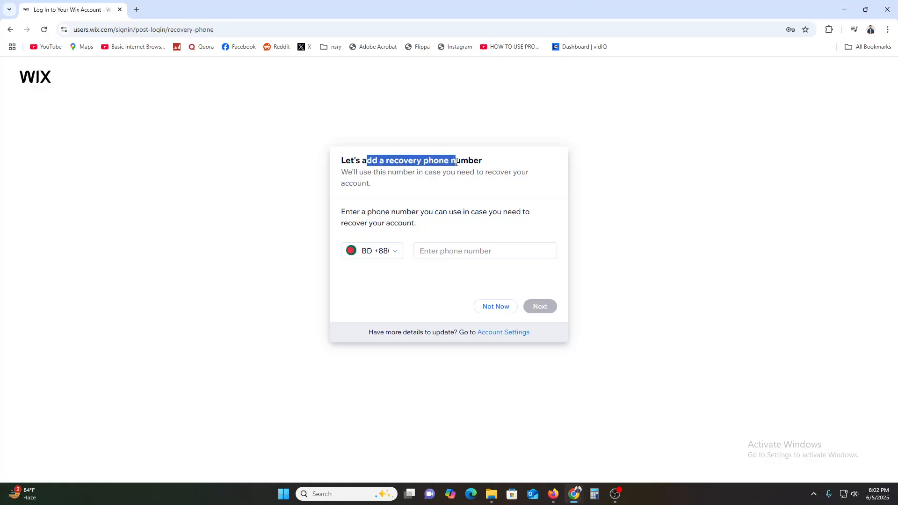
left_click(456, 161)
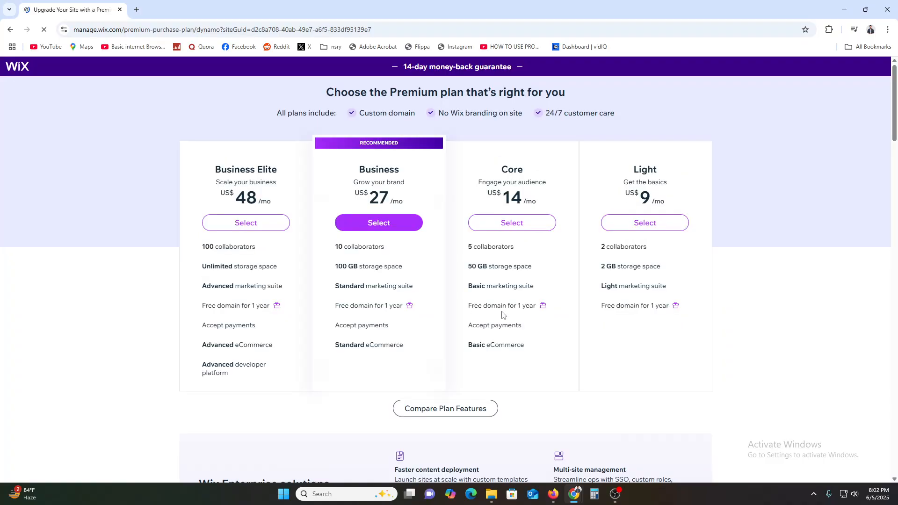
Review the Premium plans, their feature comparison table and the frequently asked questions.
scroll(510, 313, "down", 9)
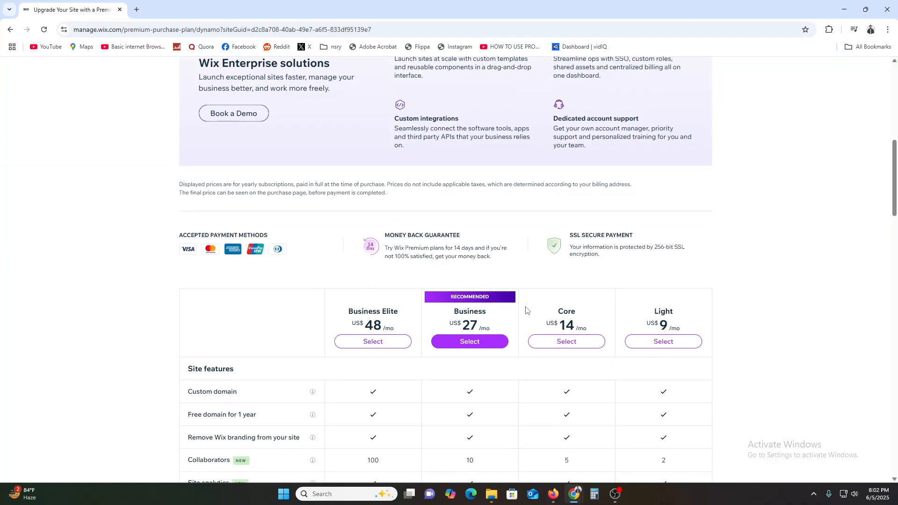
scroll(526, 311, "down", 15)
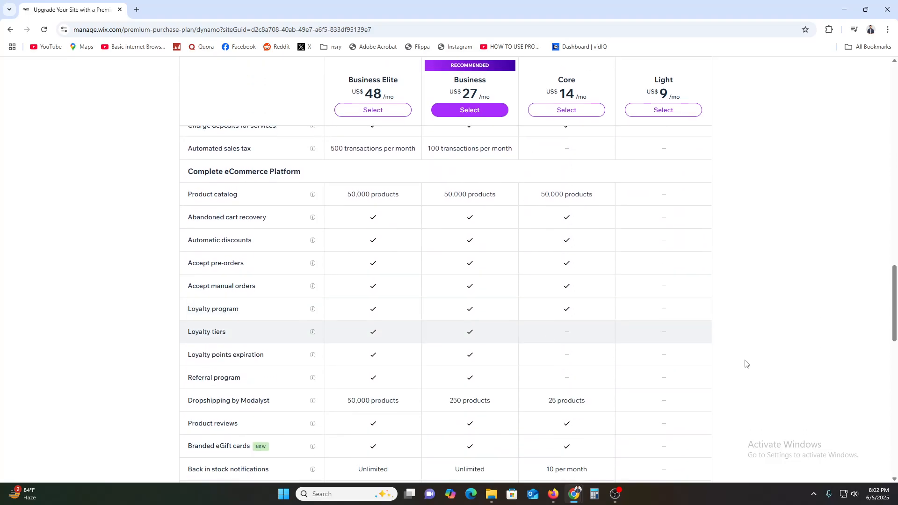
scroll(748, 371, "down", 8)
scroll(753, 382, "down", 6)
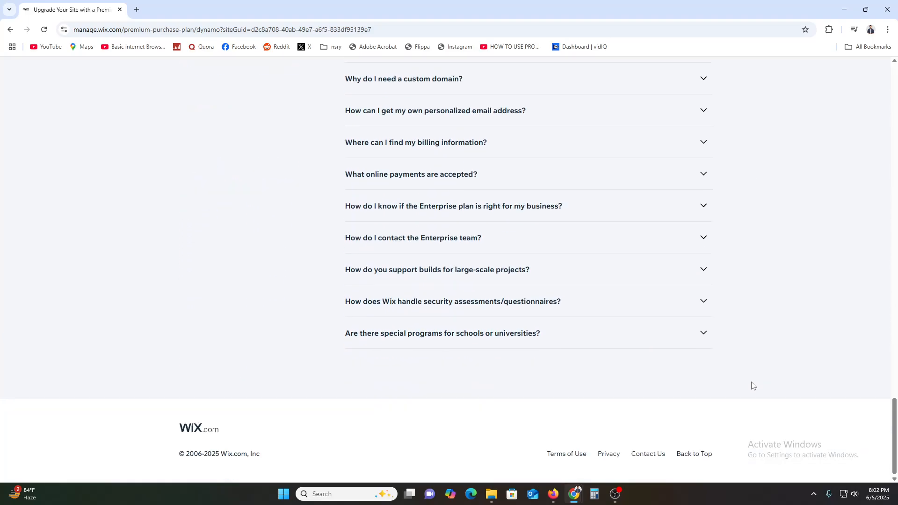
scroll(748, 381, "up", 2)
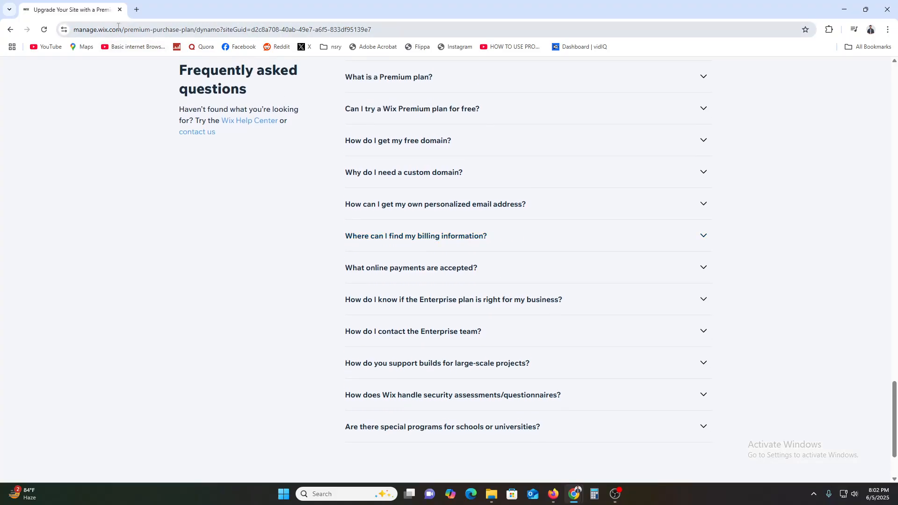
Open manage.wix.com in a new browser tab and close the Premium plans tab.
left_click_drag(74, 30, 143, 29)
key("ctrl+c")
left_click(137, 10)
key("ctrl+v")
key("Return")
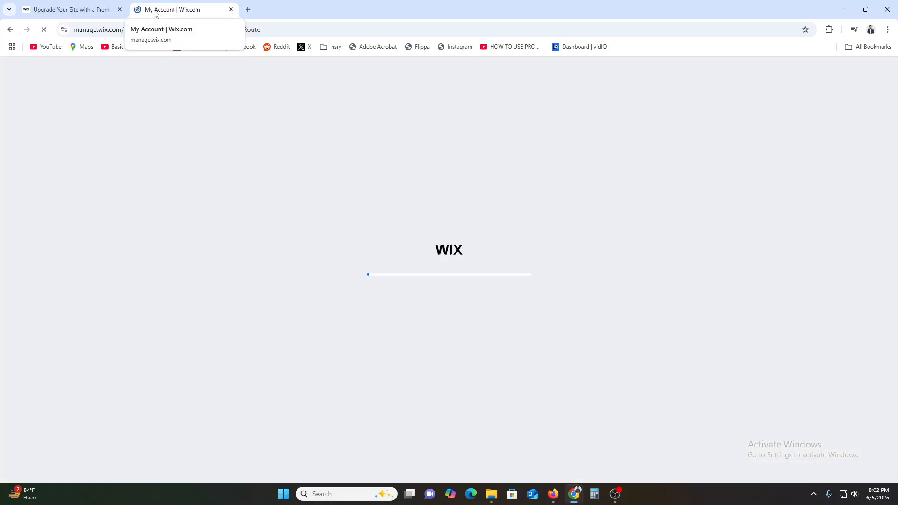
left_click(120, 9)
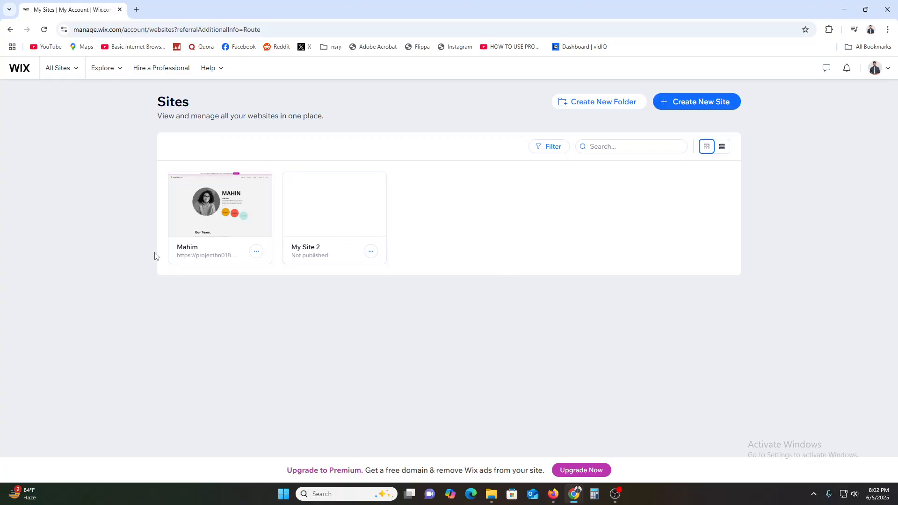
Look over the Sites overview, its Explore options and the new-folder dialog without creating a folder.
mouse_move(294, 219)
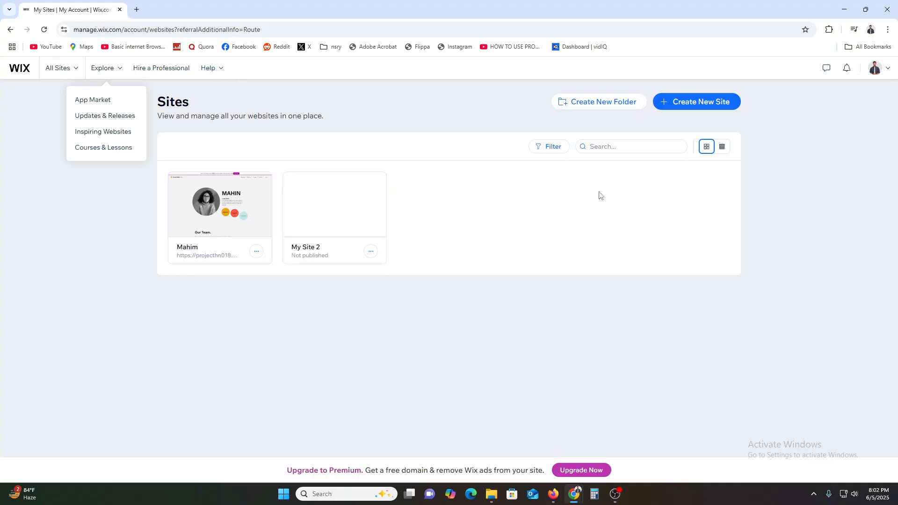
left_click(20, 72)
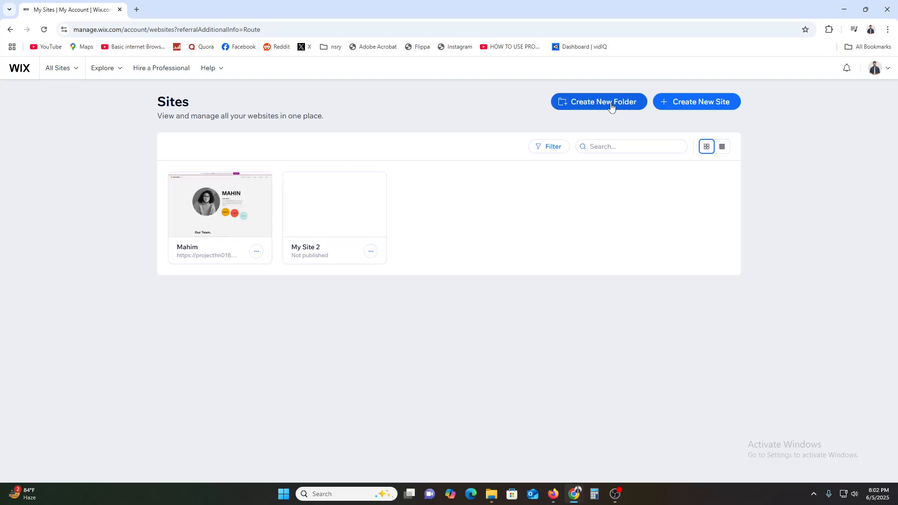
left_click(611, 107)
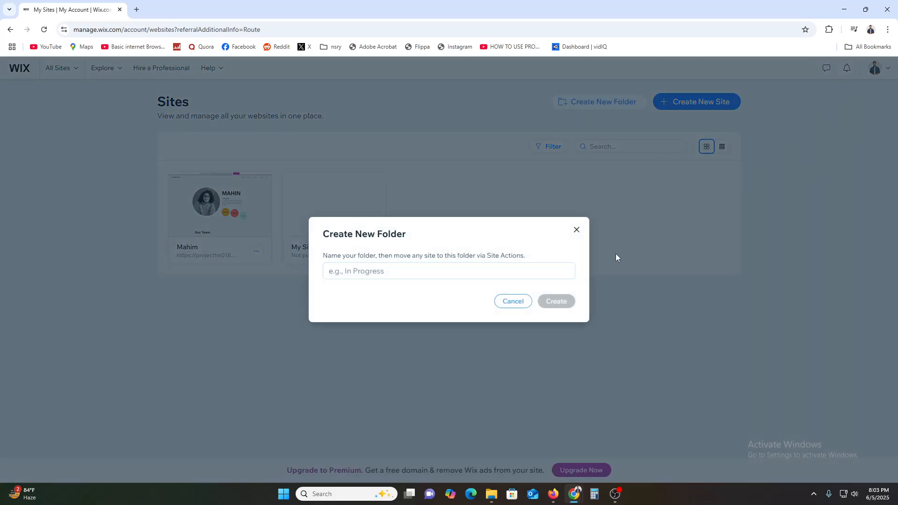
left_click(576, 230)
mouse_move(882, 70)
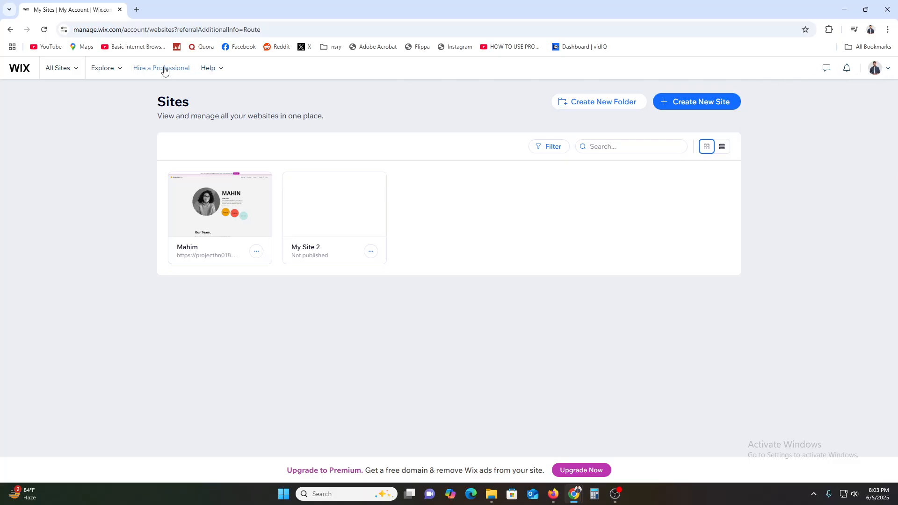
mouse_move(106, 74)
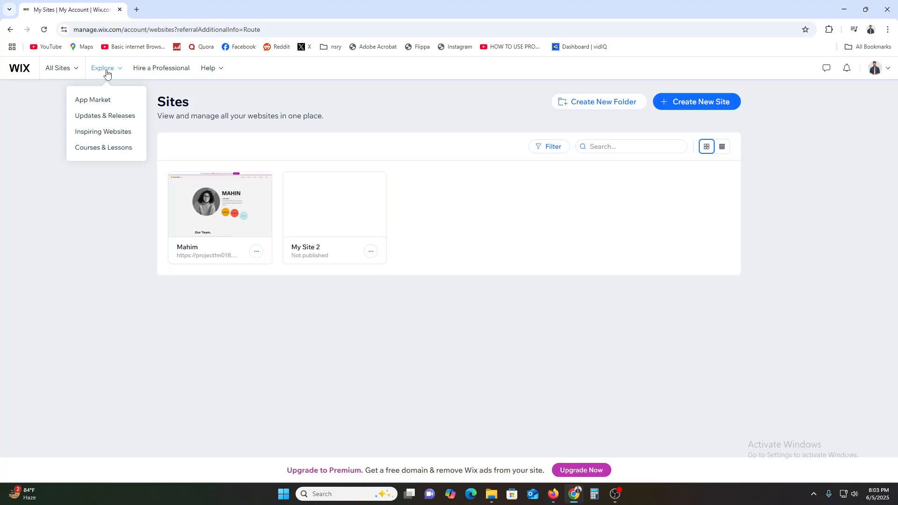
Open the published site's dashboard and look through its sections, including the CMS page, ending back on Setup.
left_click(227, 209)
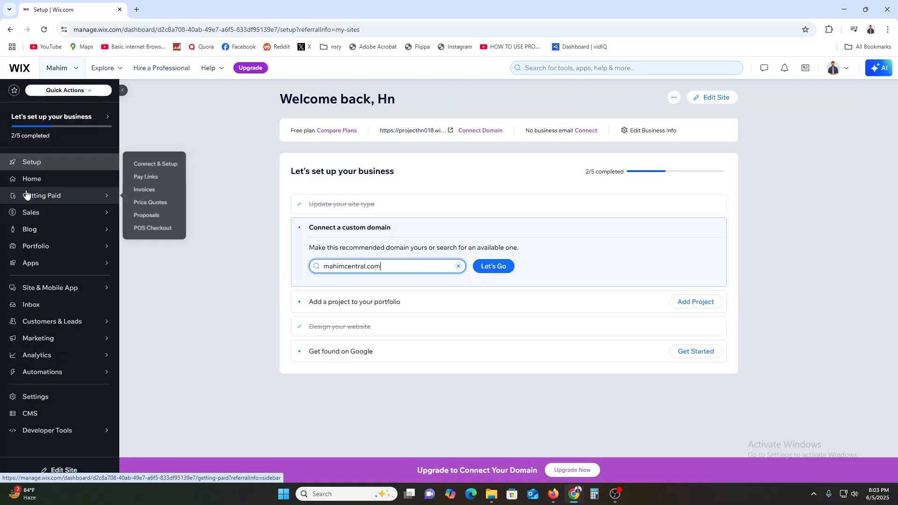
mouse_move(34, 198)
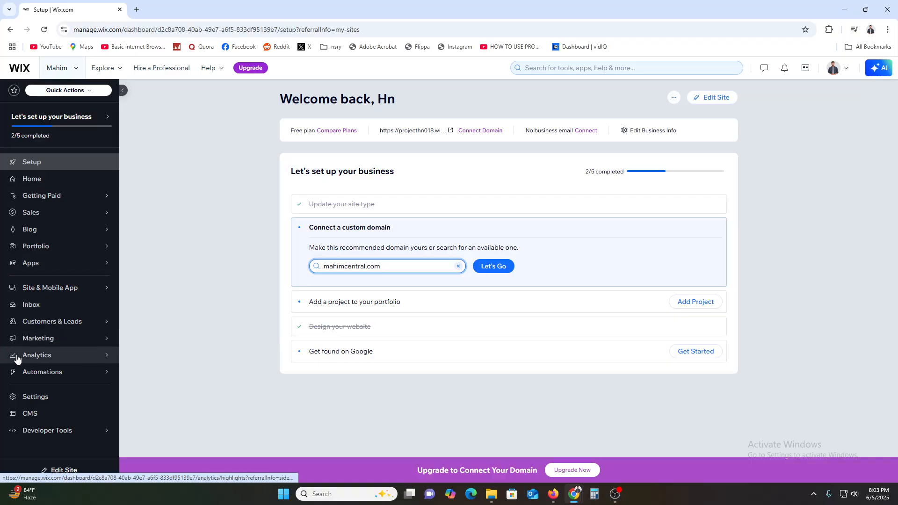
mouse_move(50, 381)
mouse_move(48, 330)
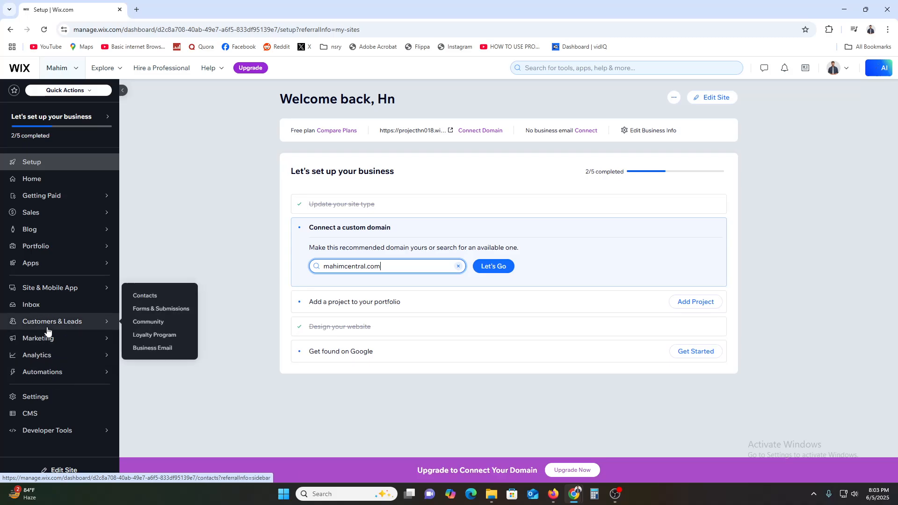
mouse_move(59, 292)
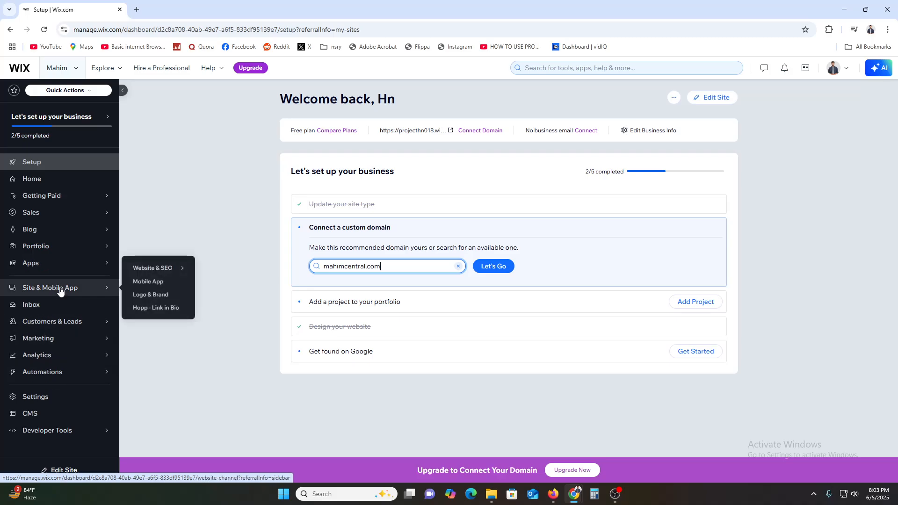
left_click(43, 416)
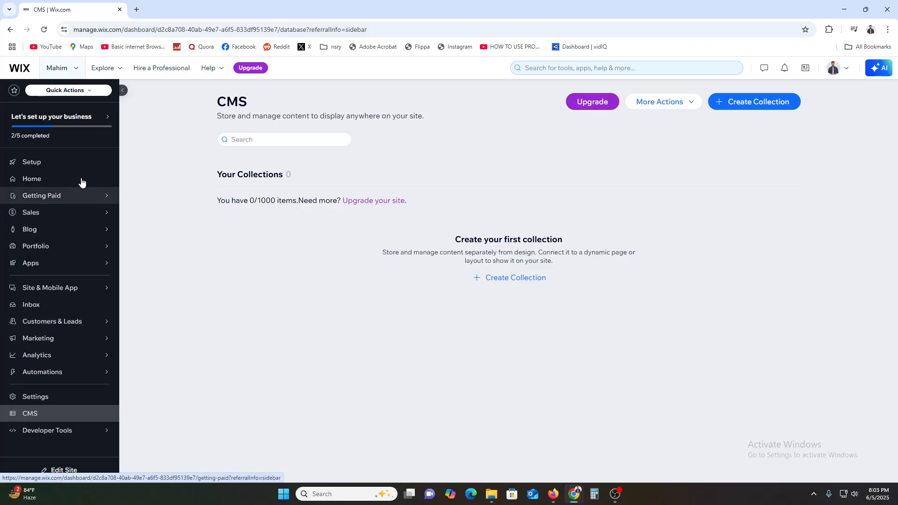
left_click(71, 166)
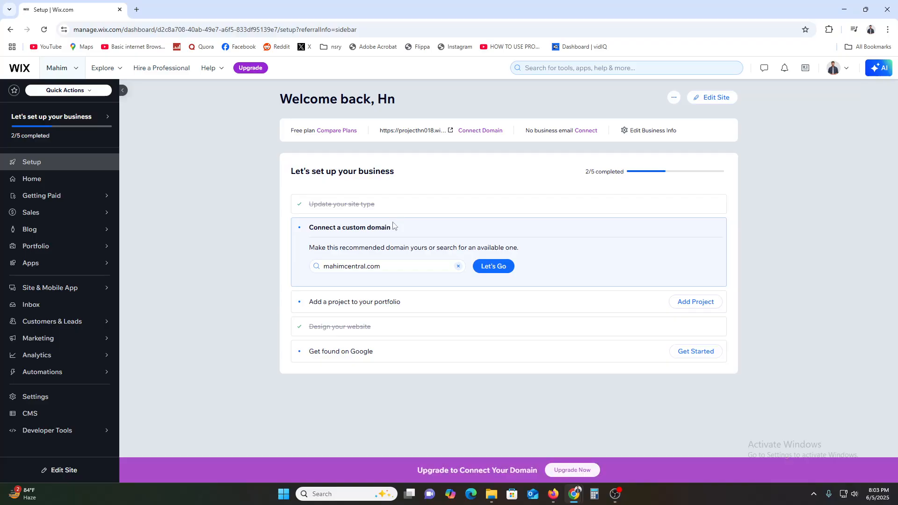
Look over the site's additional actions and open the site for editing in a new tab.
left_click(674, 98)
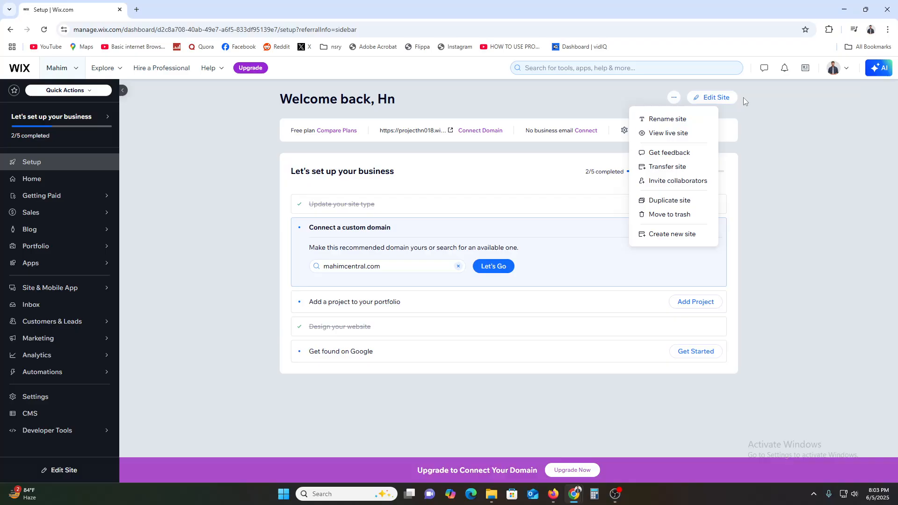
left_click(809, 176)
left_click(715, 98)
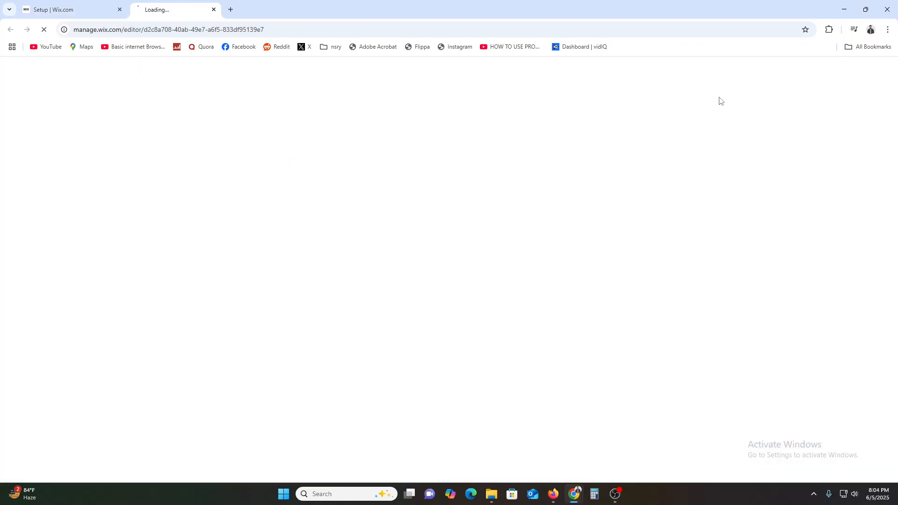
Return to the existing site's dashboard and start creating a new site from the site list.
left_click(70, 10)
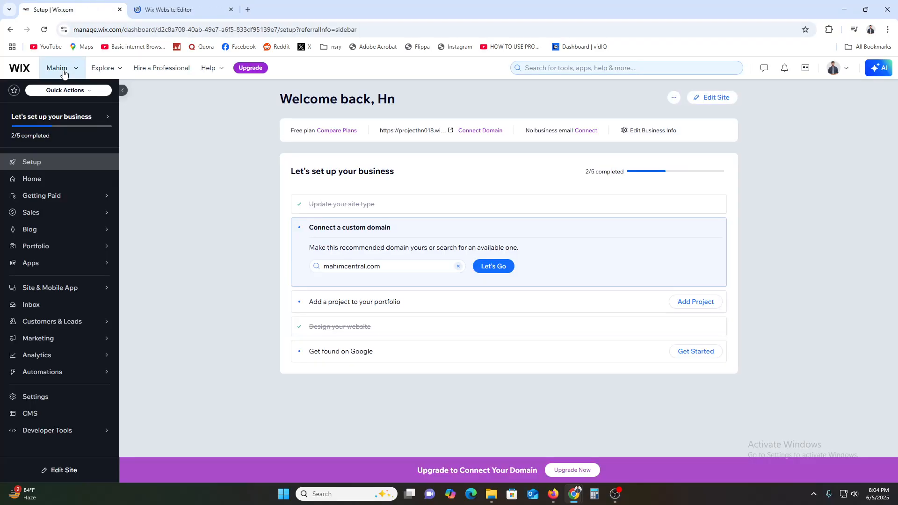
left_click(59, 68)
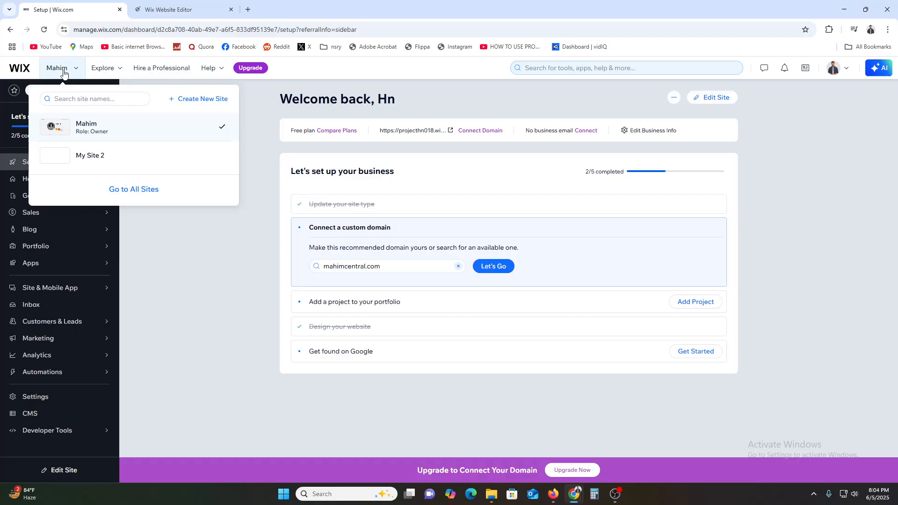
left_click(200, 99)
left_click(342, 9)
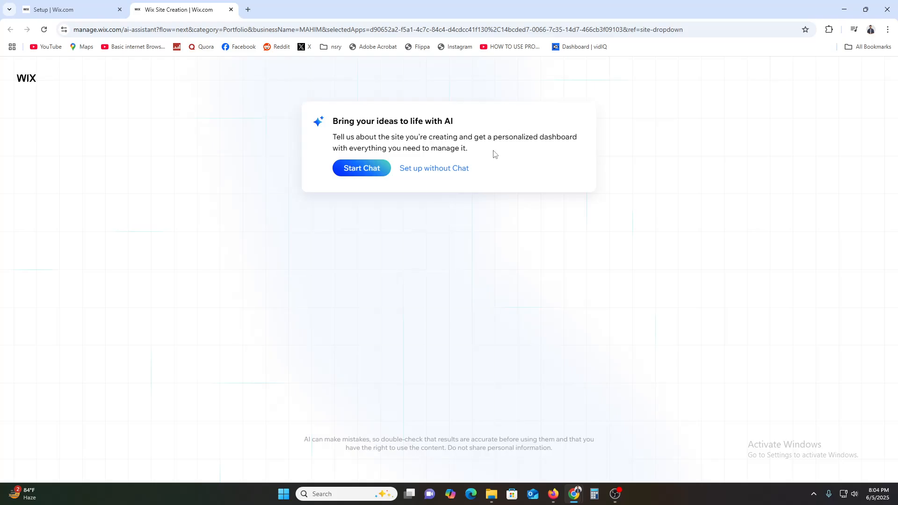
Set up the new site without the AI chat and choose Portfolio as the website type.
left_click(451, 169)
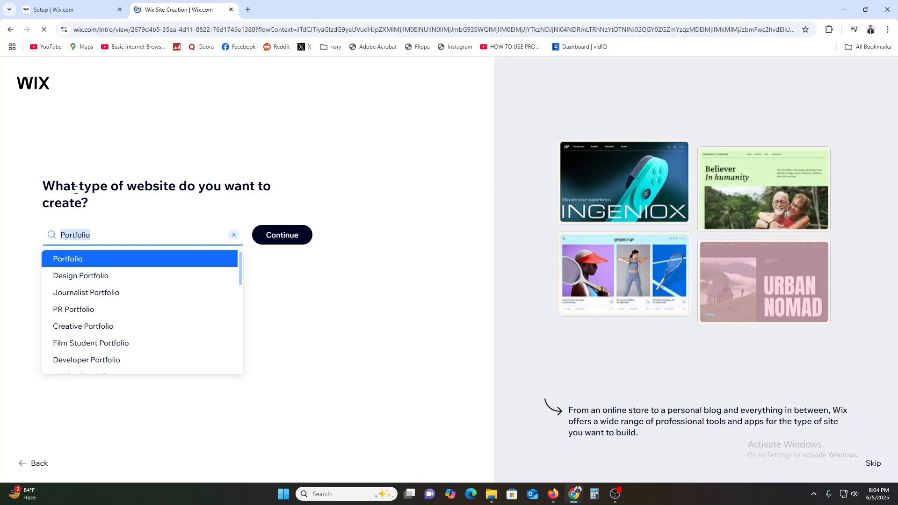
left_click(86, 258)
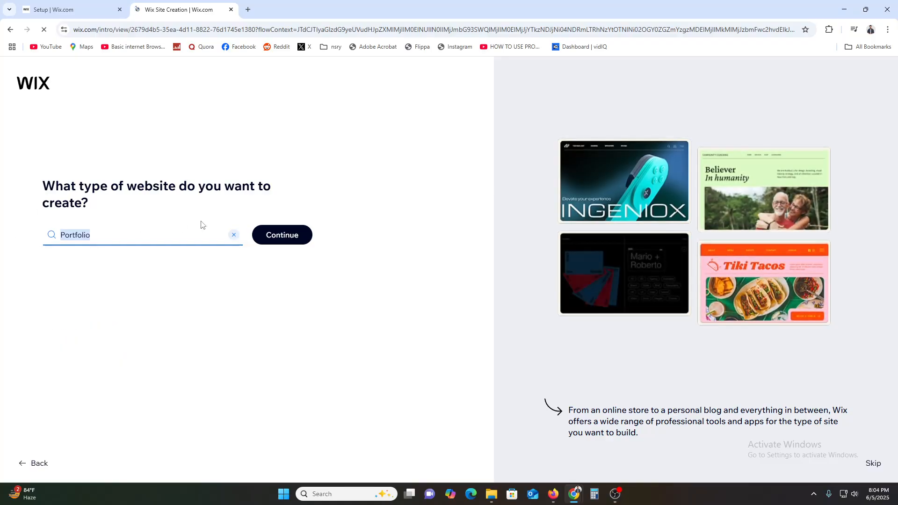
left_click(294, 239)
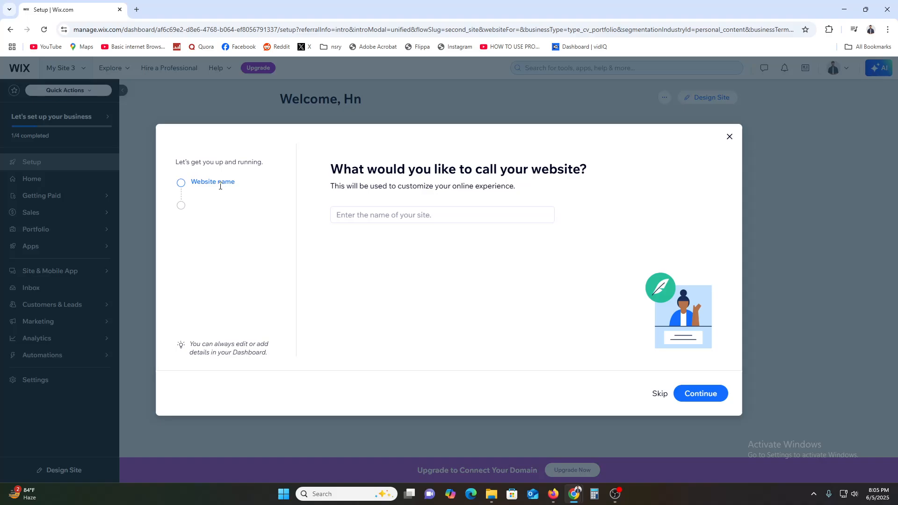
Name the website "YOUT UBER", keep the built-in Portfolio app and finish the setup to reach the dashboard.
left_click(378, 211)
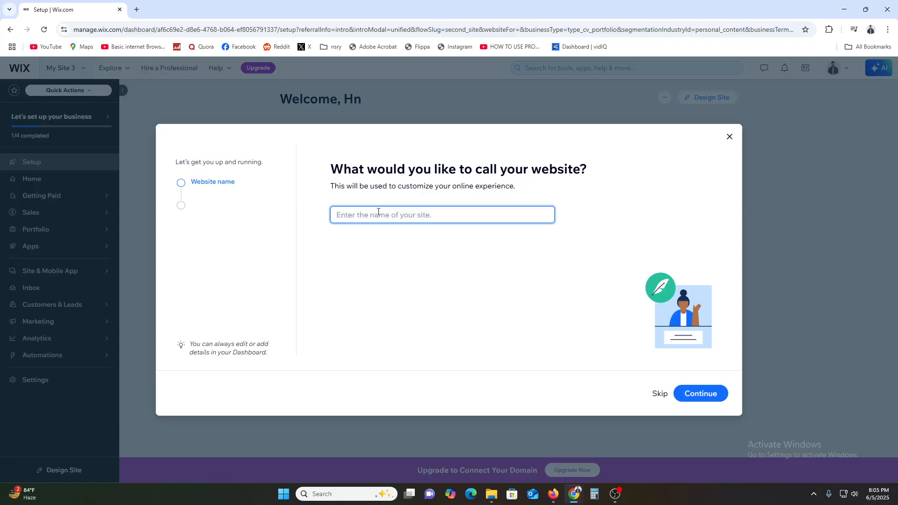
type("YOUT UBER")
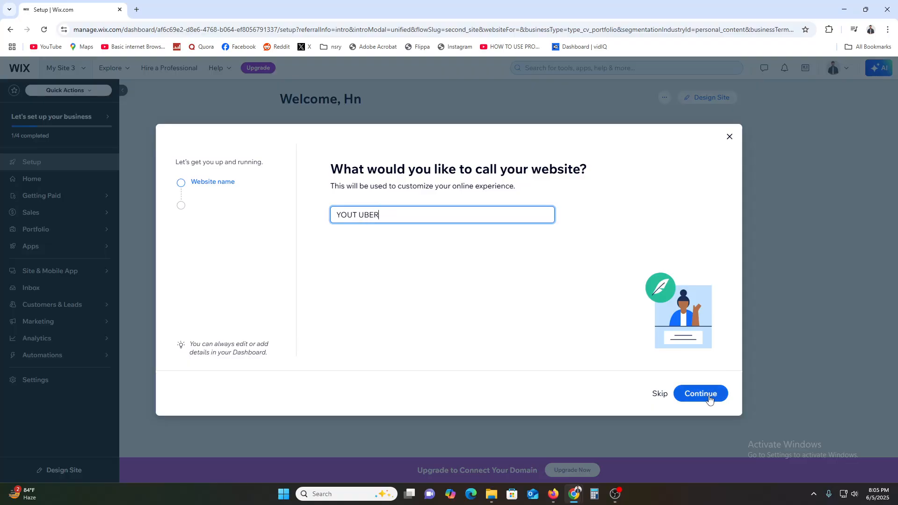
left_click(691, 395)
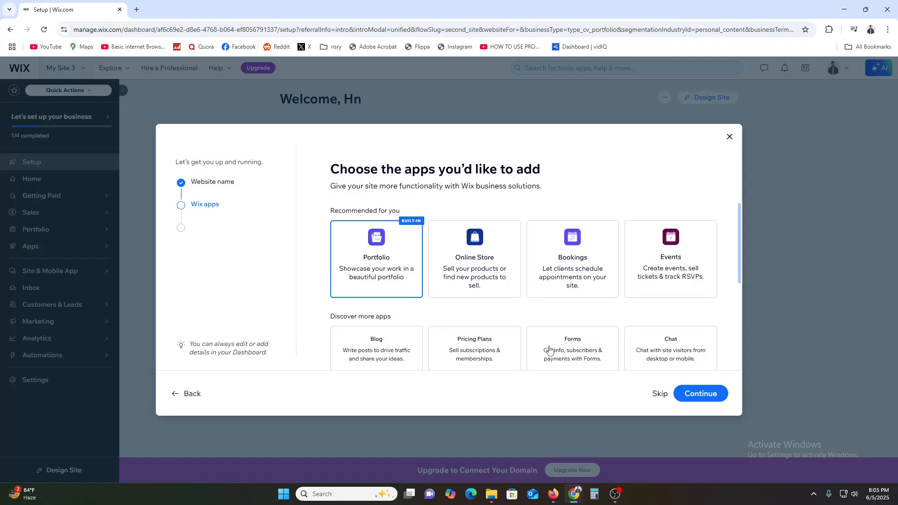
left_click(679, 395)
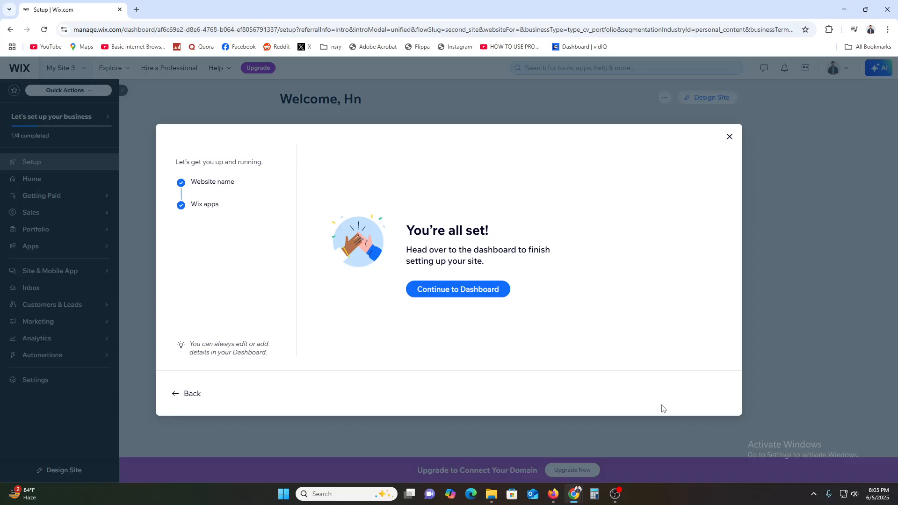
left_click(449, 296)
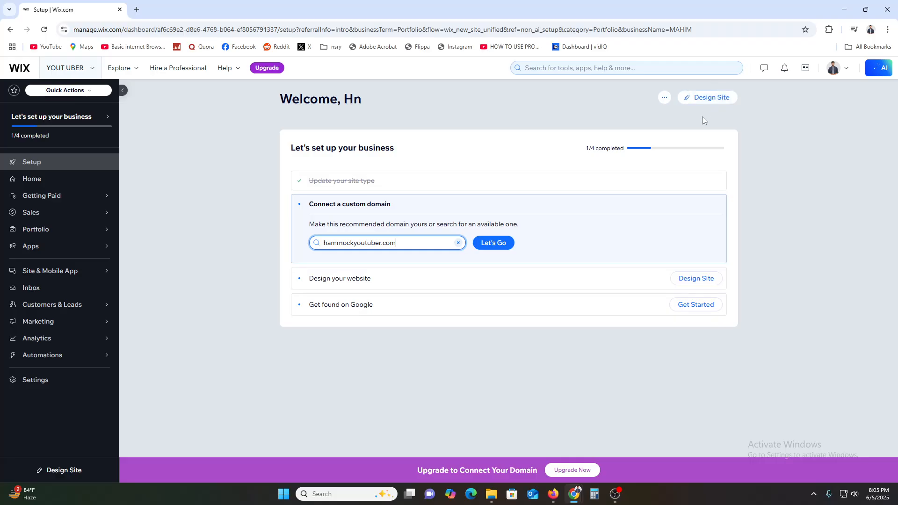
Start designing the site from a template and search the templates for "protfolio".
left_click(707, 97)
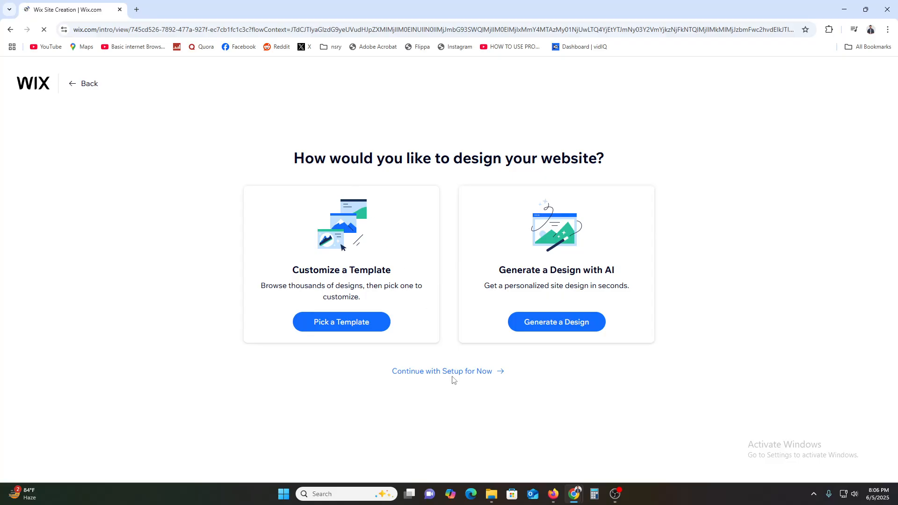
left_click(346, 331)
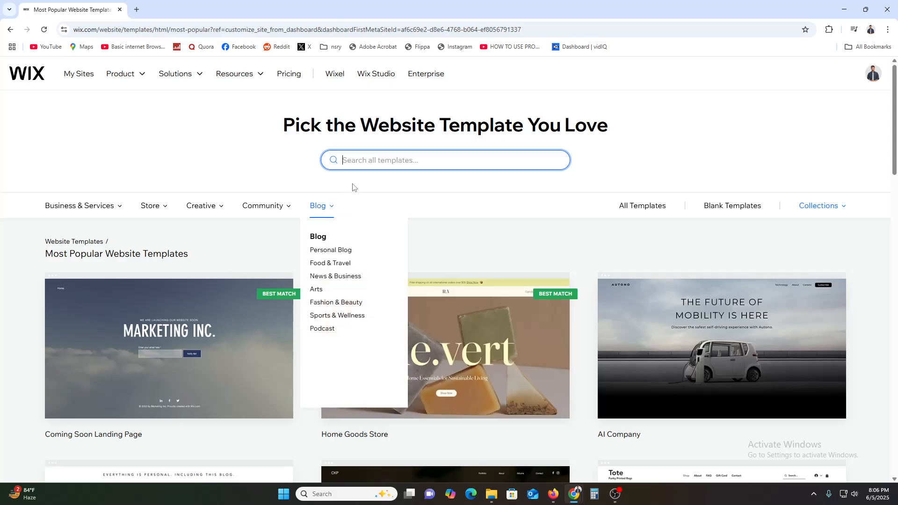
type("protfolio")
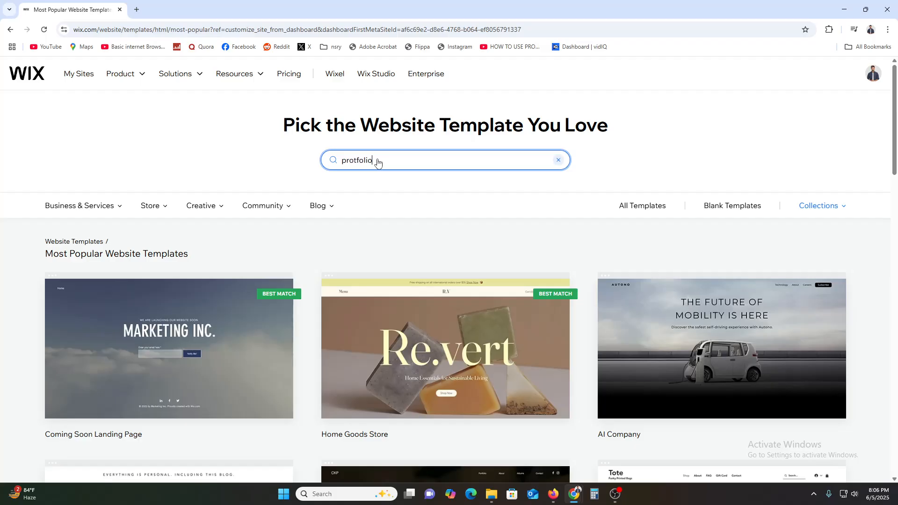
key("Return")
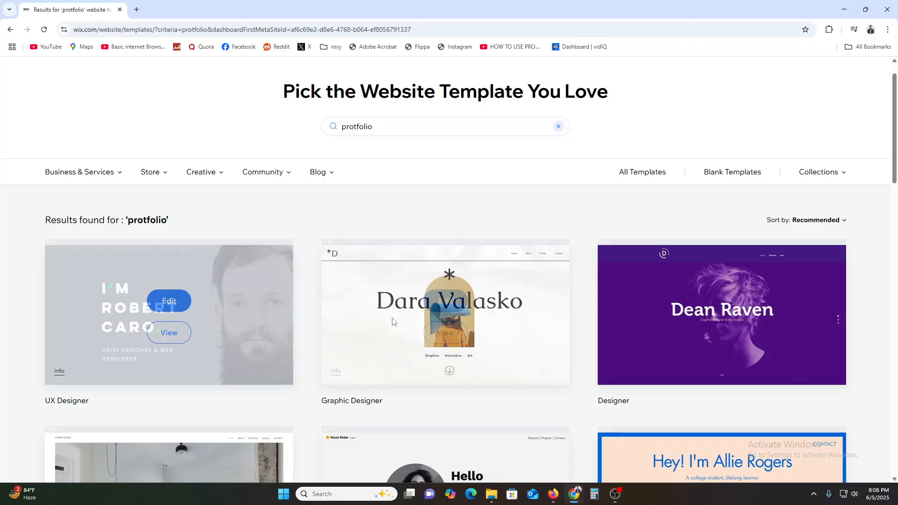
Look through the portfolio template results, comparing the designer, CV and other layouts on offer.
scroll(739, 337, "down", 4)
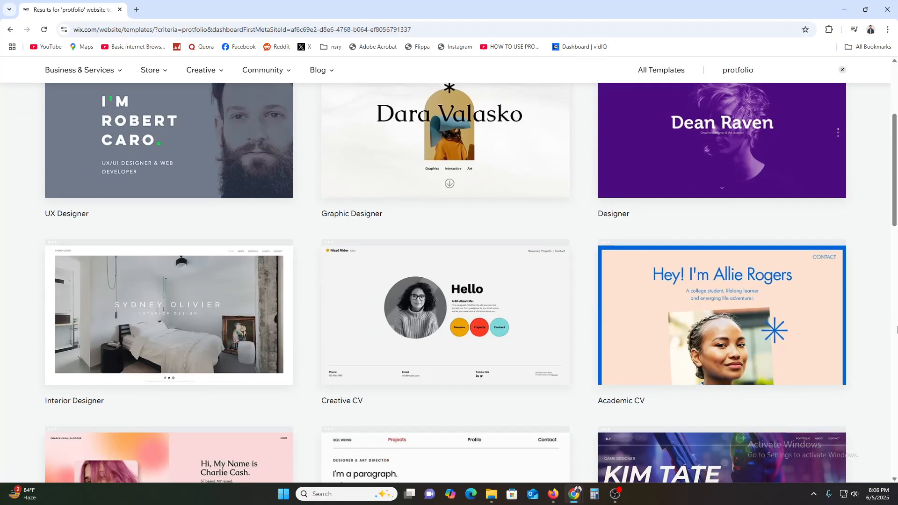
scroll(897, 348, "down", 1)
scroll(897, 348, "down", 4)
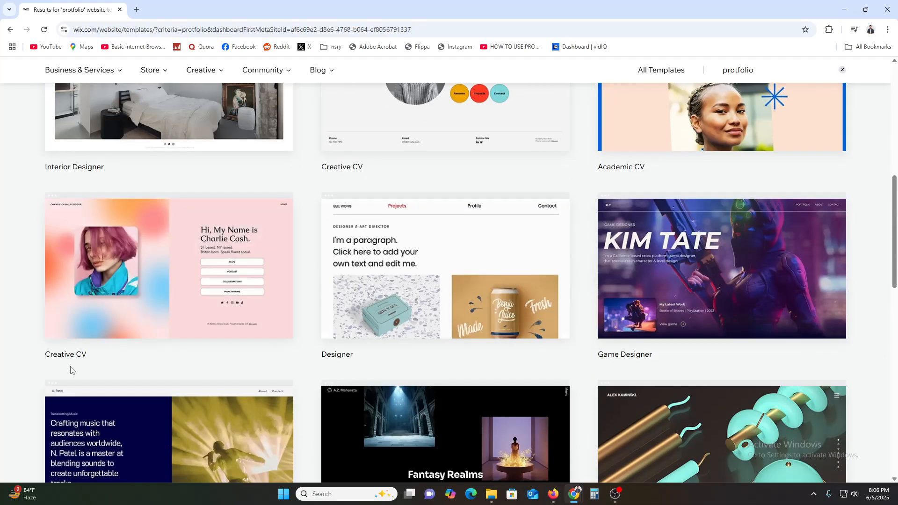
scroll(16, 414, "down", 4)
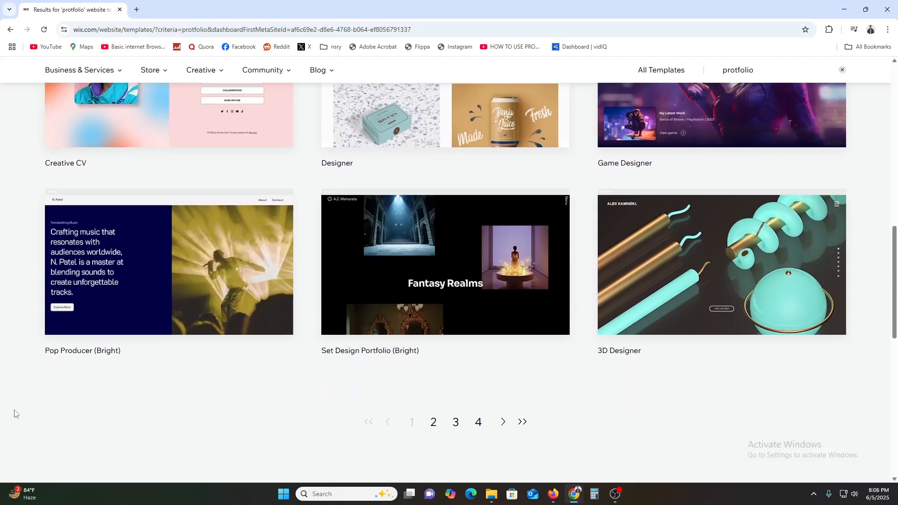
scroll(14, 413, "up", 2)
scroll(14, 414, "up", 10)
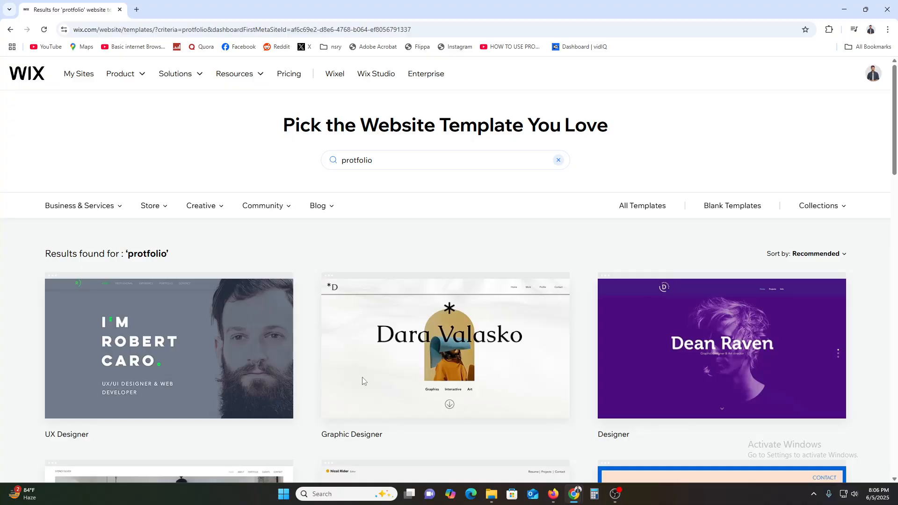
mouse_move(453, 316)
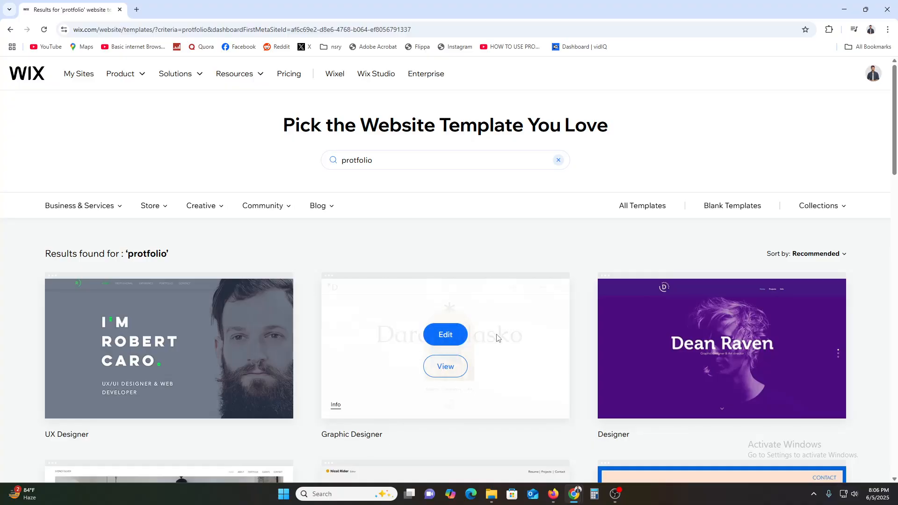
scroll(621, 435, "down", 3)
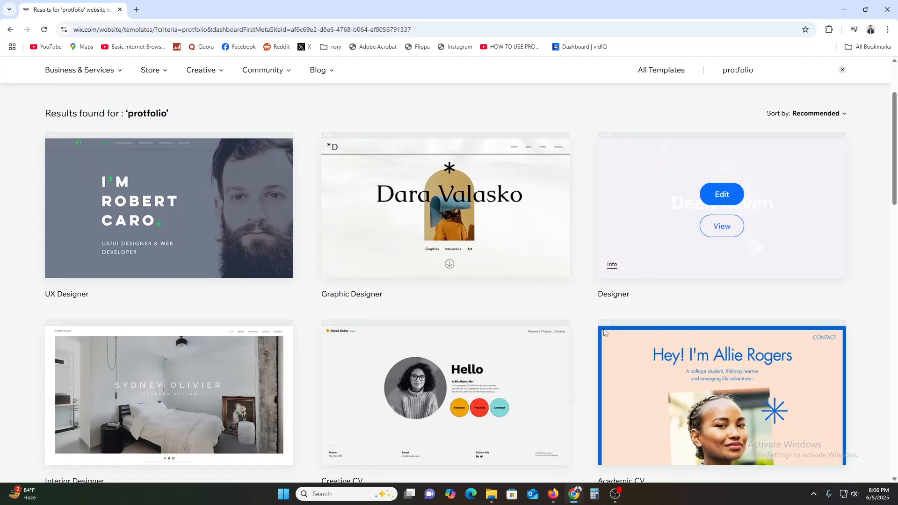
scroll(421, 304, "down", 2)
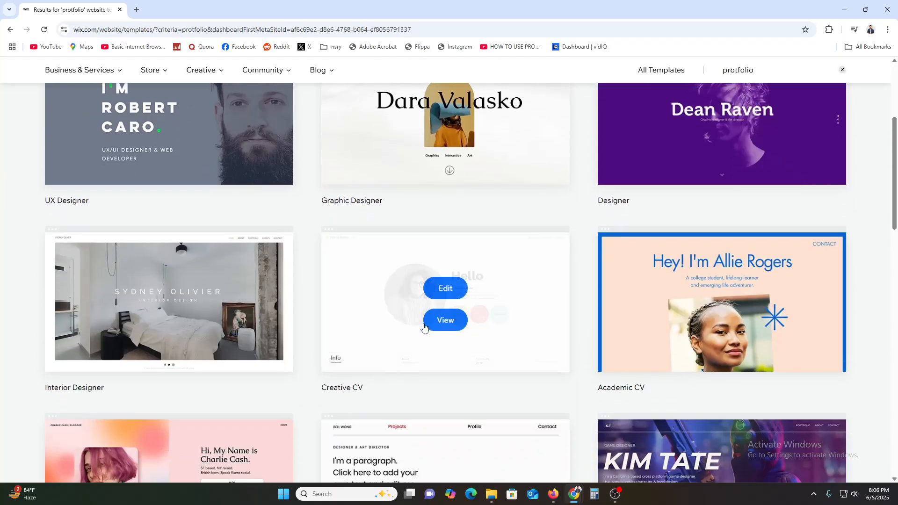
triple_click(53, 390)
left_click(81, 386)
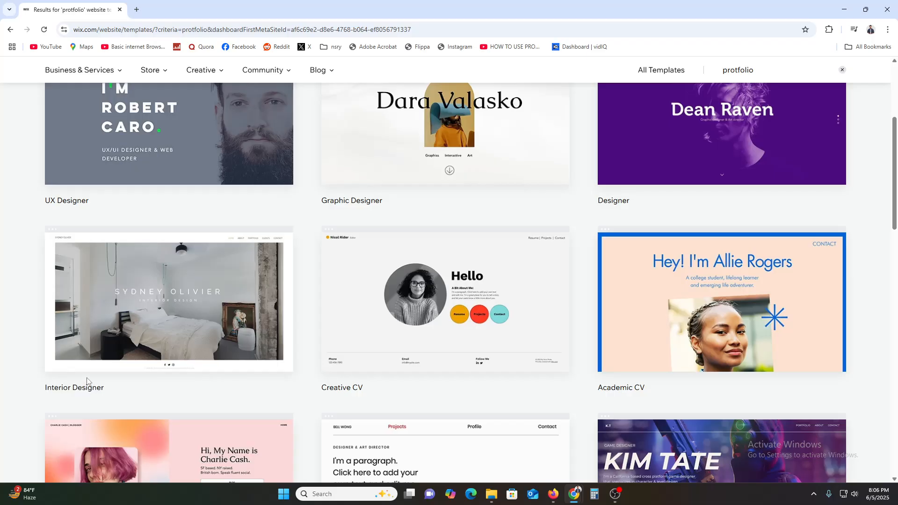
scroll(94, 382, "up", 4)
scroll(108, 375, "down", 5)
scroll(112, 378, "down", 4)
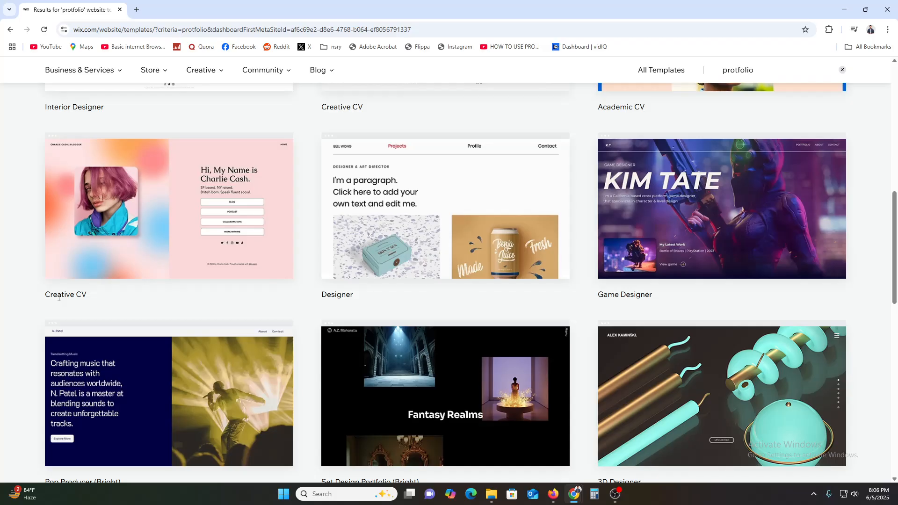
Preview the pink Creative CV blogger template in its desktop and mobile versions, ending on desktop.
mouse_move(175, 206)
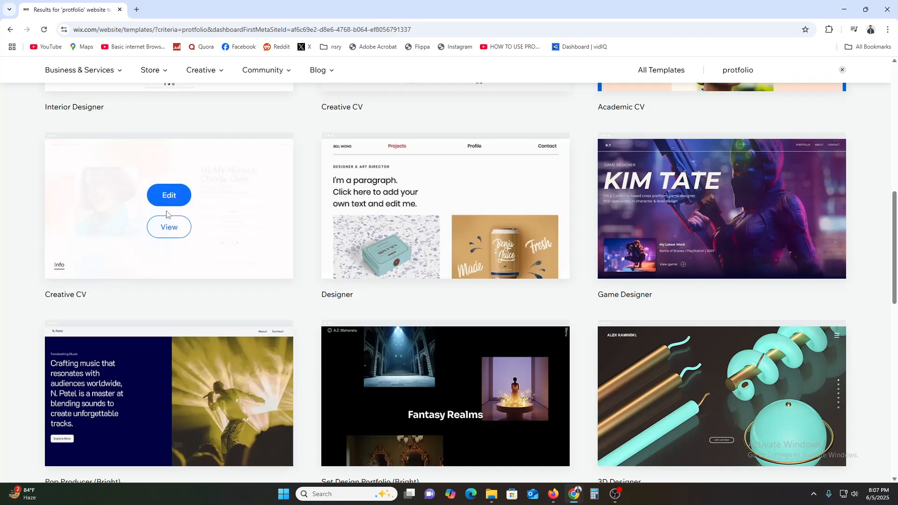
left_click(169, 227)
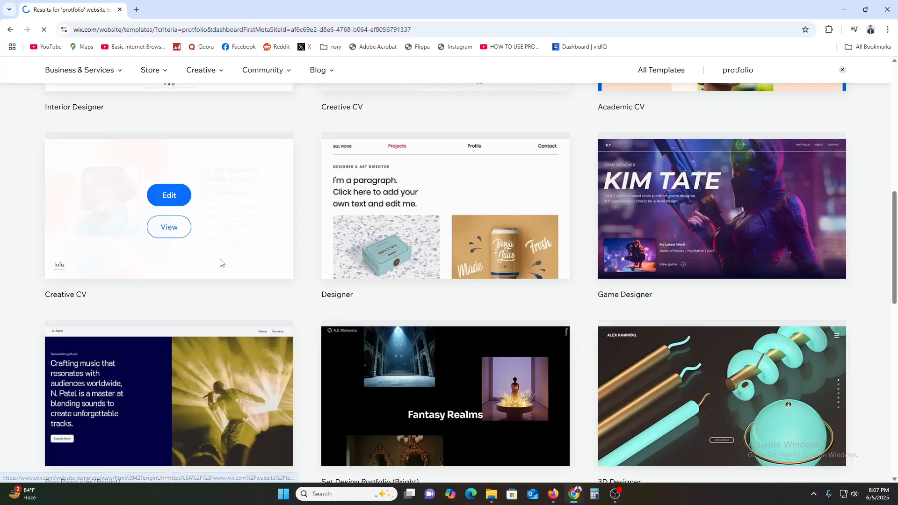
scroll(300, 323, "down", 2)
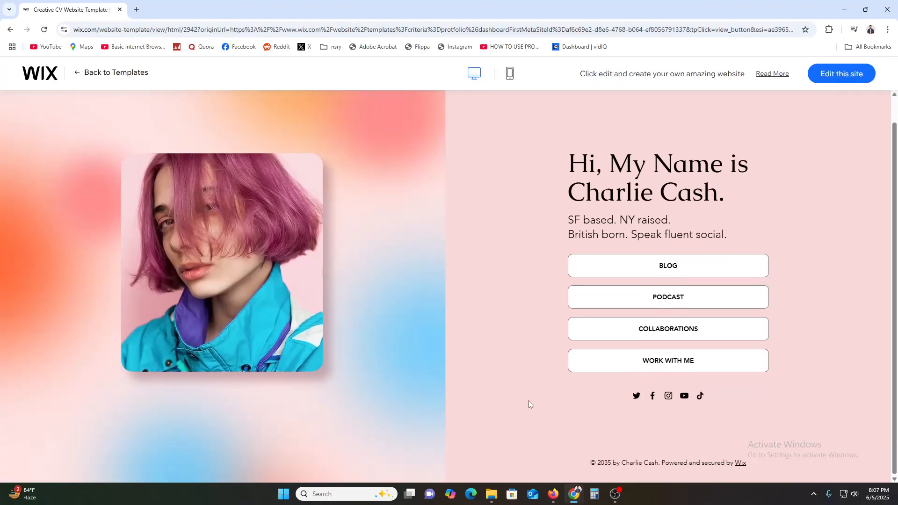
scroll(608, 388, "up", 2)
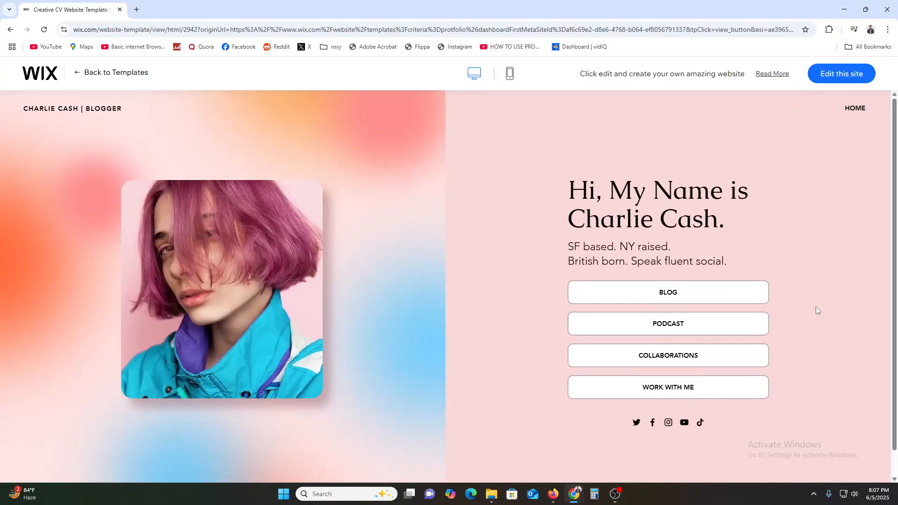
left_click(511, 74)
scroll(463, 337, "down", 3)
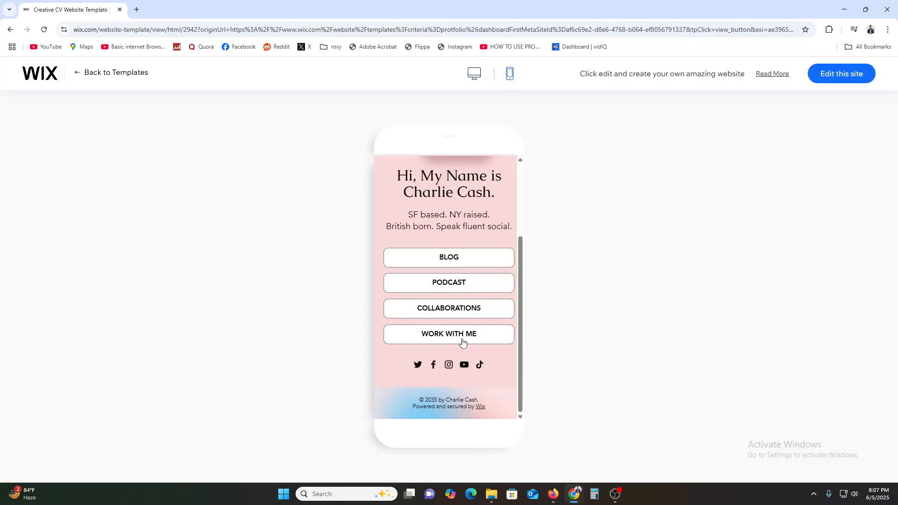
scroll(463, 342, "up", 3)
left_click(474, 74)
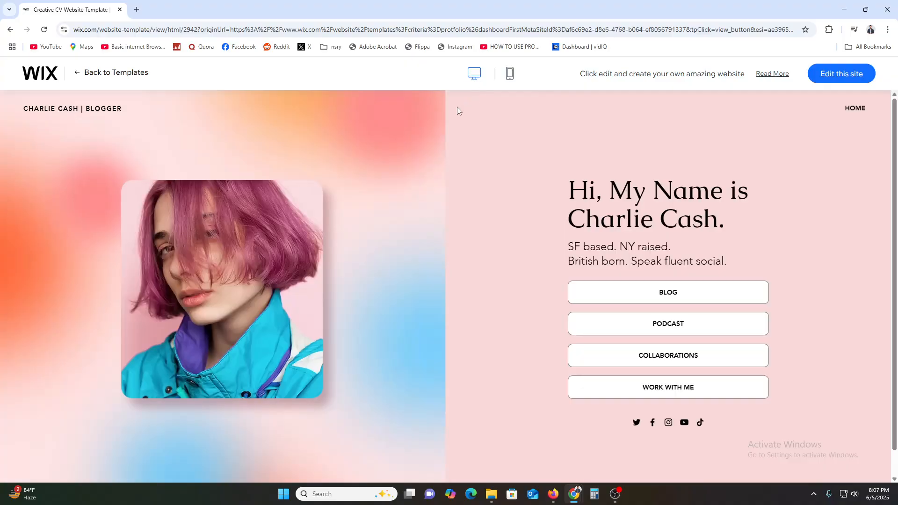
Open the Creative CV template for editing as the site's starting point and dismiss the AI content dialog and editor introduction.
left_click(850, 80)
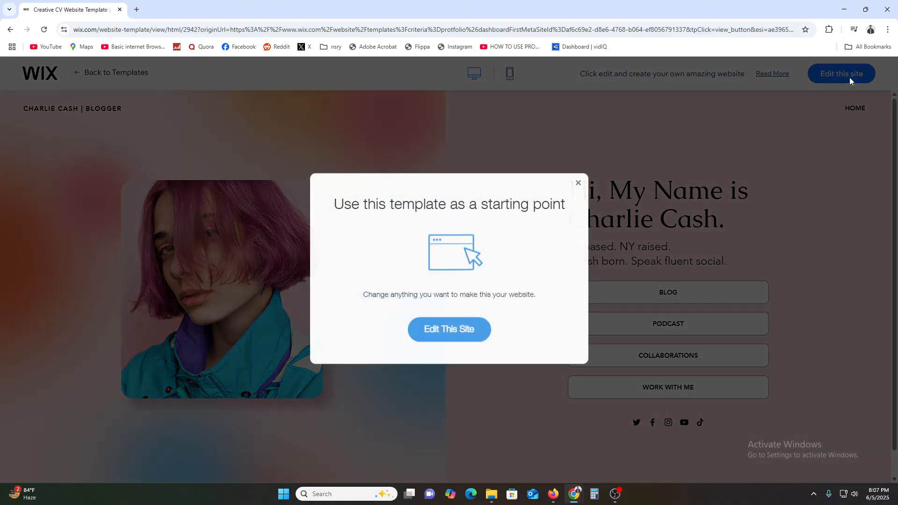
left_click(449, 330)
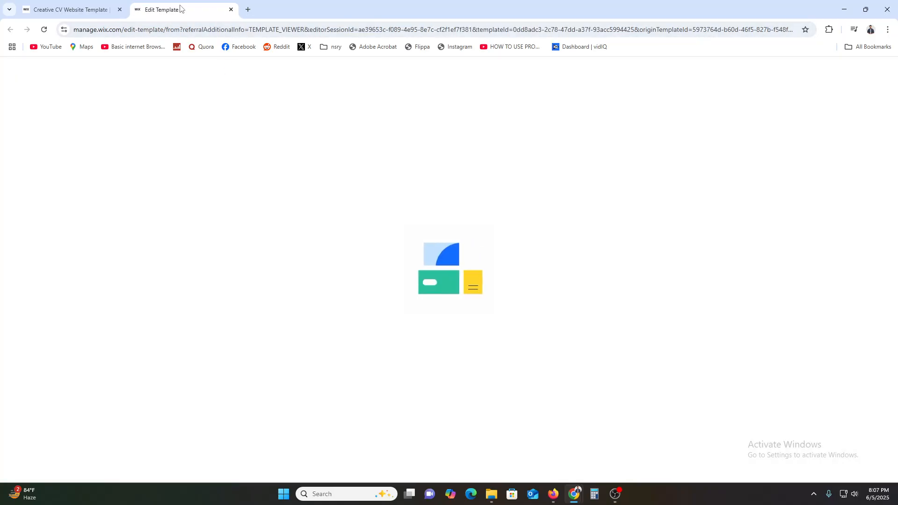
left_click(95, 5)
left_click(217, 2)
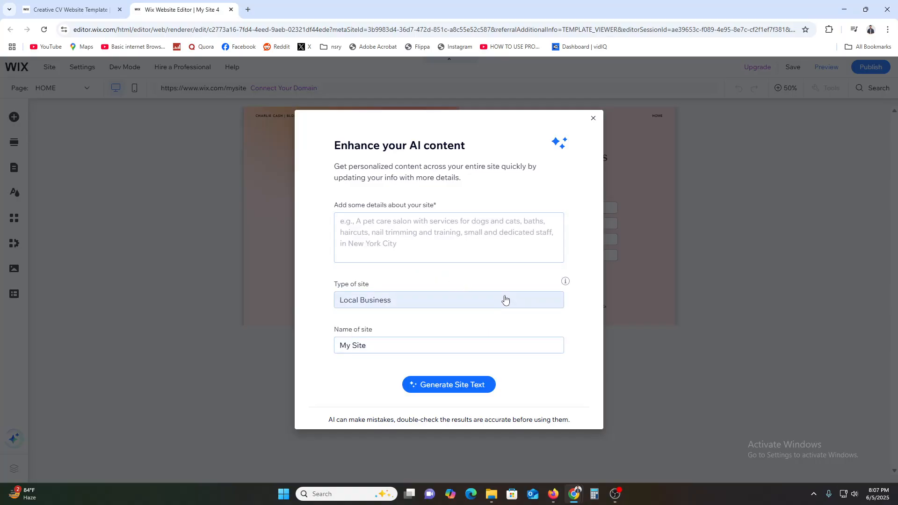
left_click(594, 118)
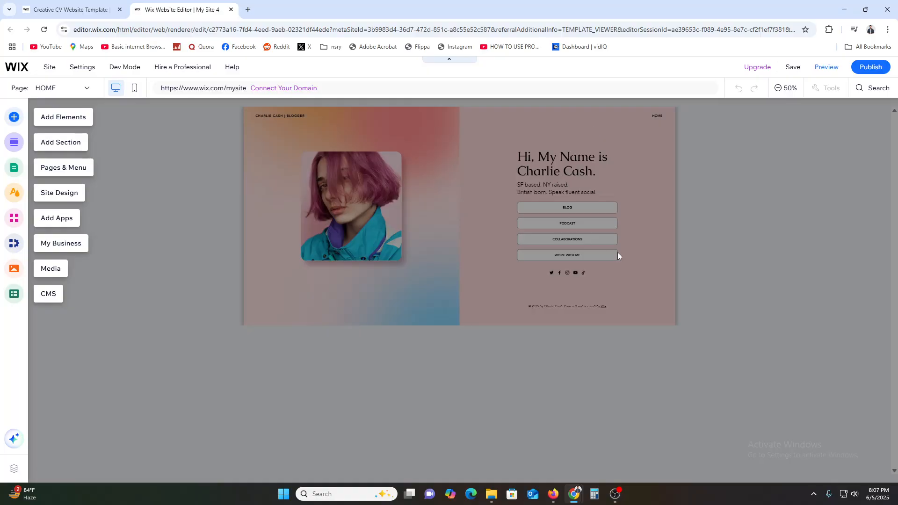
left_click(747, 230)
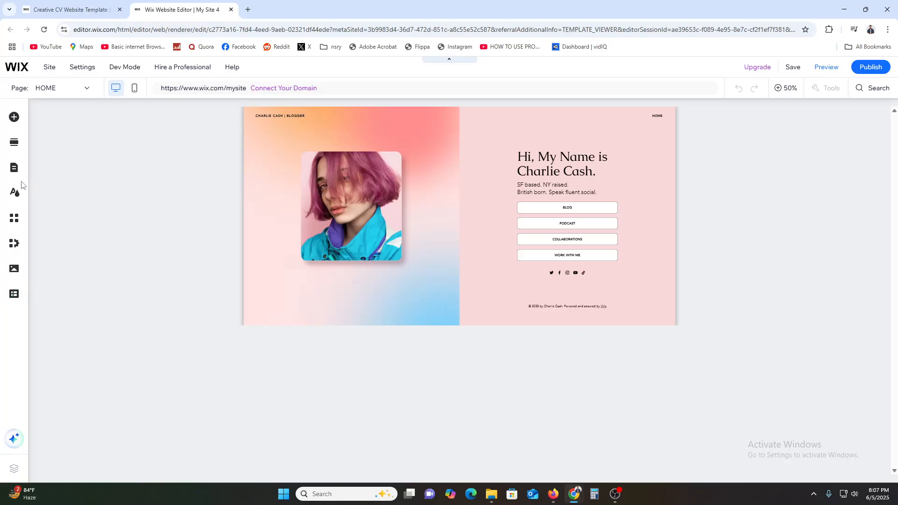
Try out a green Pay Now button from the payment elements beside the social icons, then delete it from the page.
left_click(14, 118)
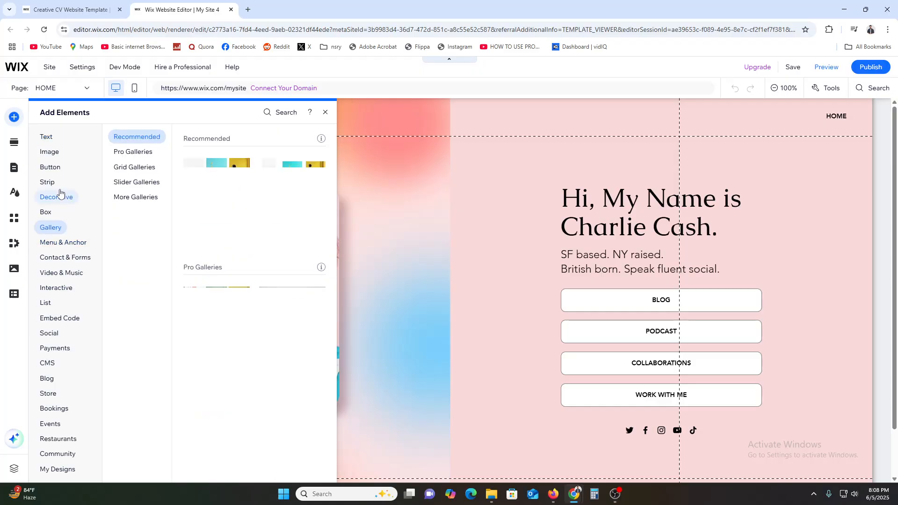
scroll(74, 314, "down", 2)
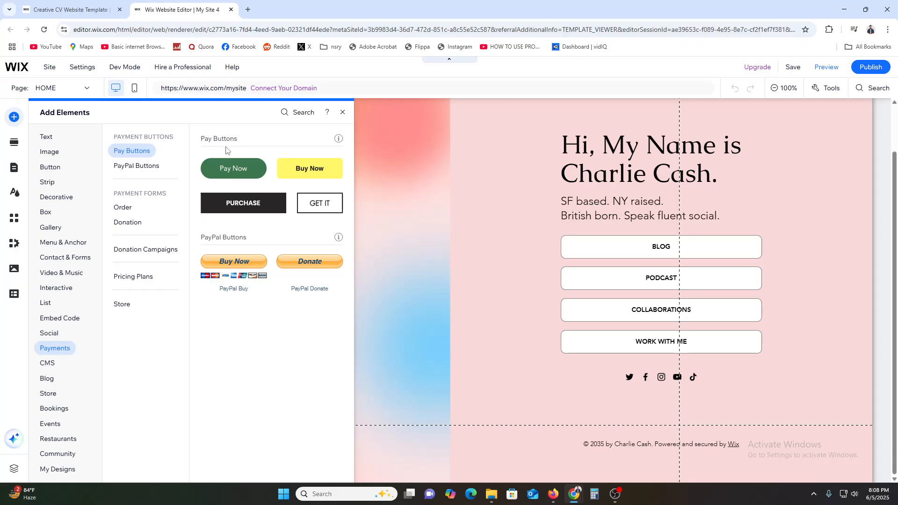
left_click_drag(226, 172, 648, 365)
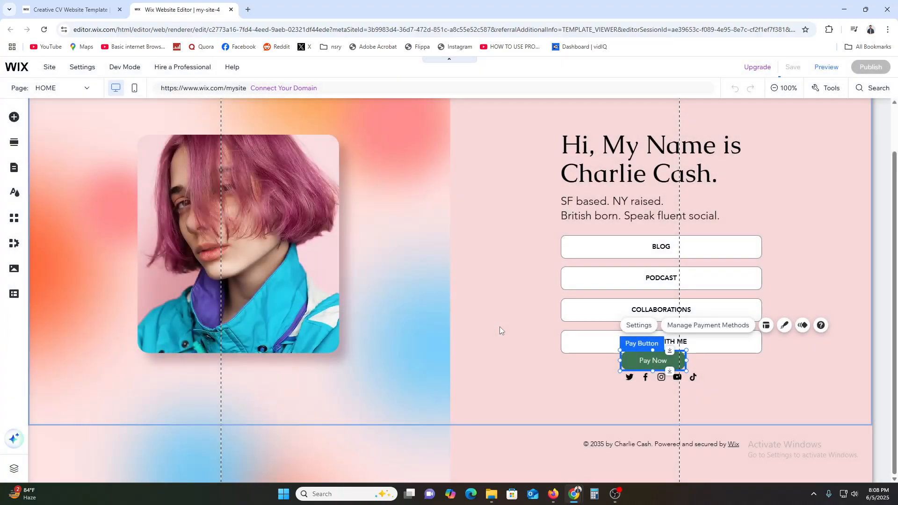
left_click_drag(639, 364, 470, 376)
right_click(487, 374)
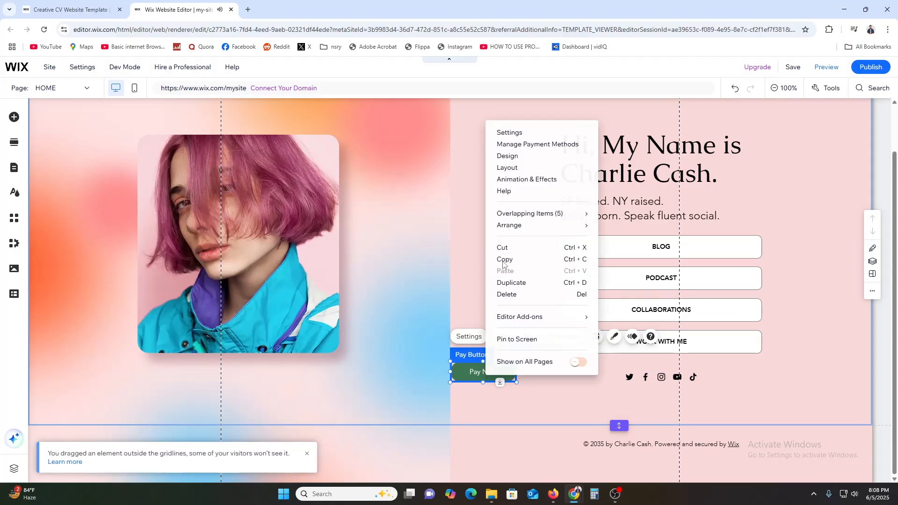
left_click(535, 294)
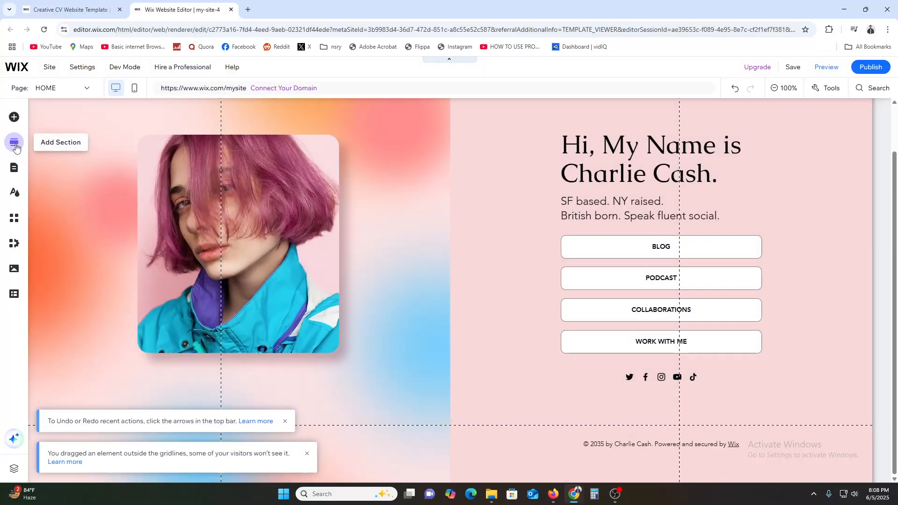
Add the "Grow Your Vision" welcome section between the intro section and the footer, and open the site design settings.
left_click(14, 145)
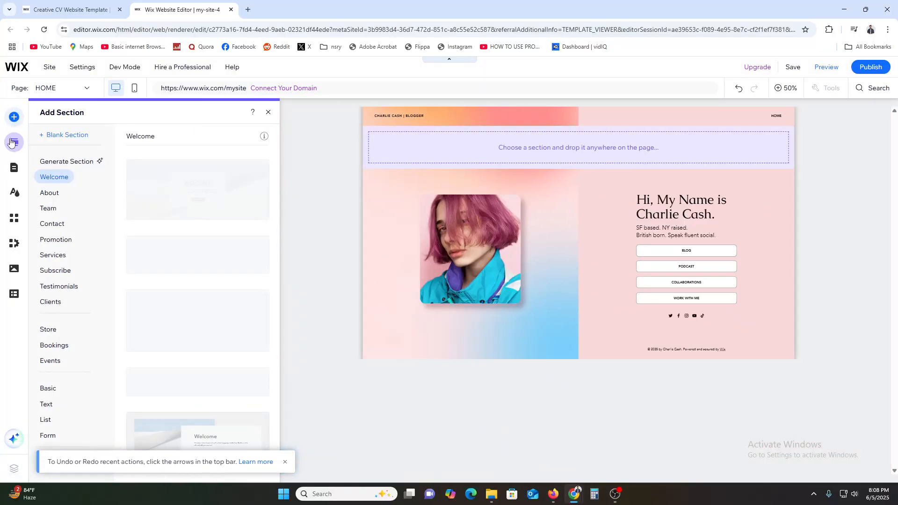
left_click_drag(180, 266, 518, 355)
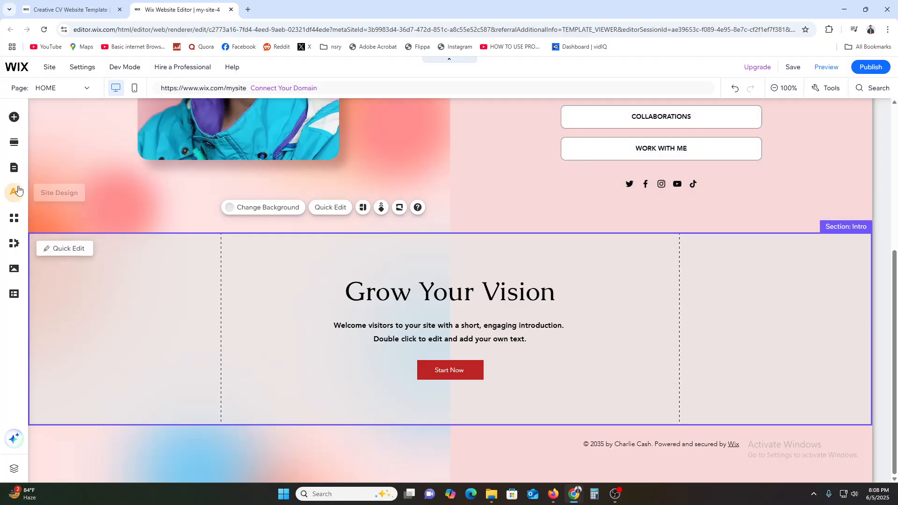
left_click(14, 191)
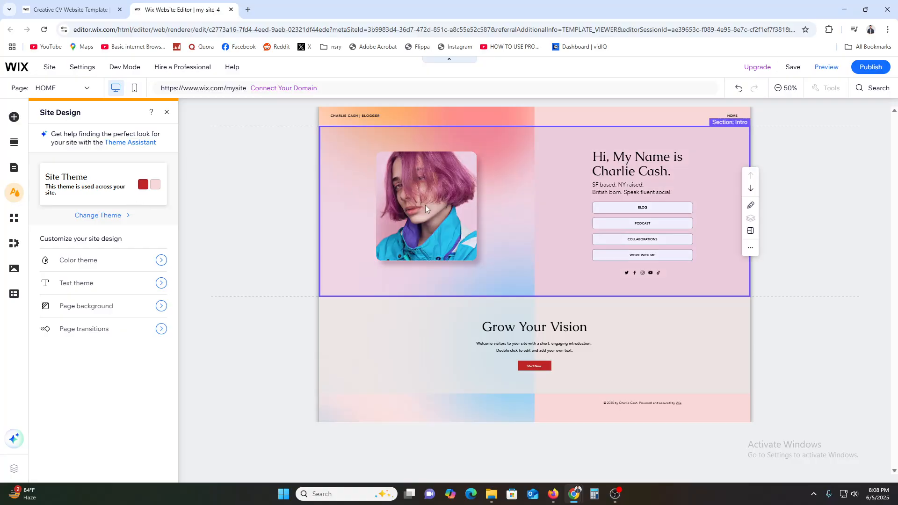
Replace the intro section's portrait with the uploaded picture a-business-man-stands-against-white-background from the Downloads folder.
right_click(445, 198)
left_click(292, 241)
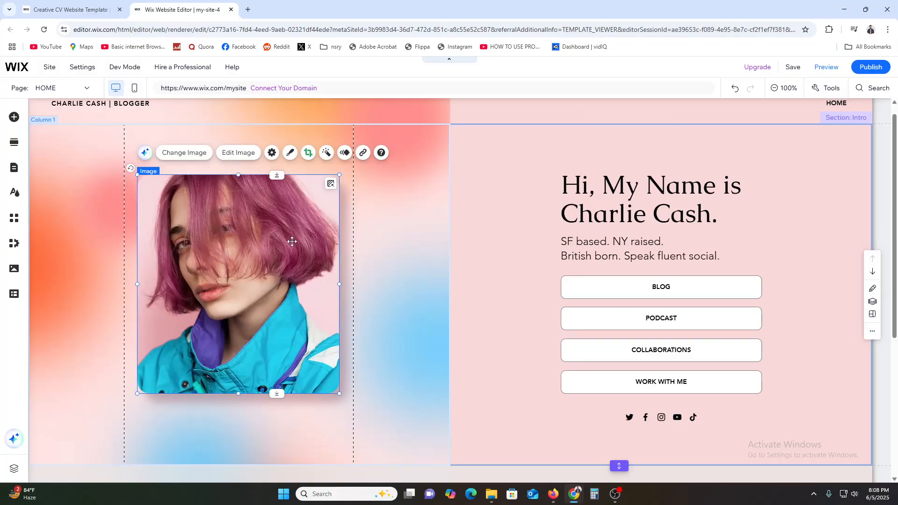
right_click(239, 238)
left_click(188, 221)
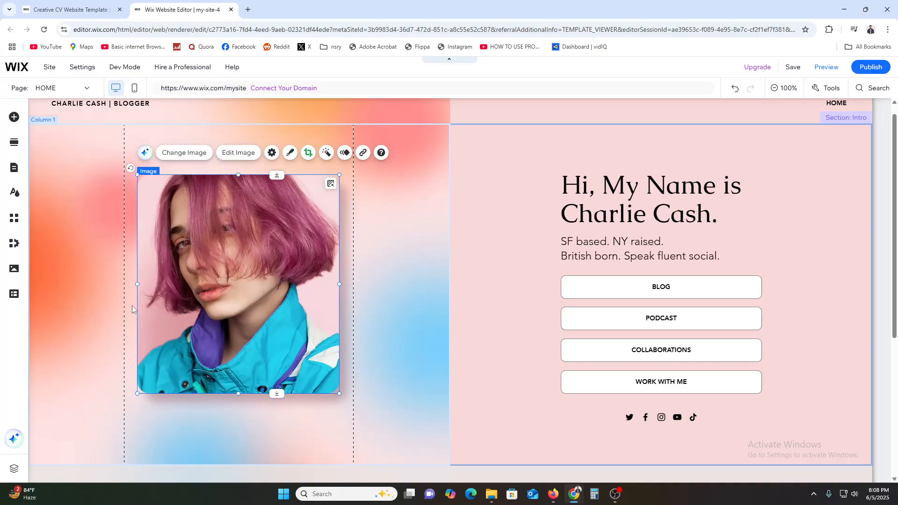
left_click(187, 153)
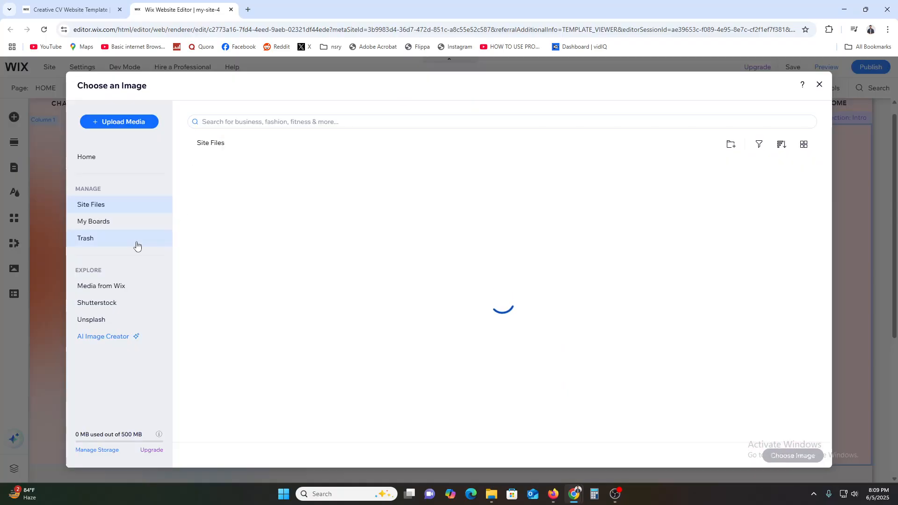
left_click(148, 121)
left_click(473, 291)
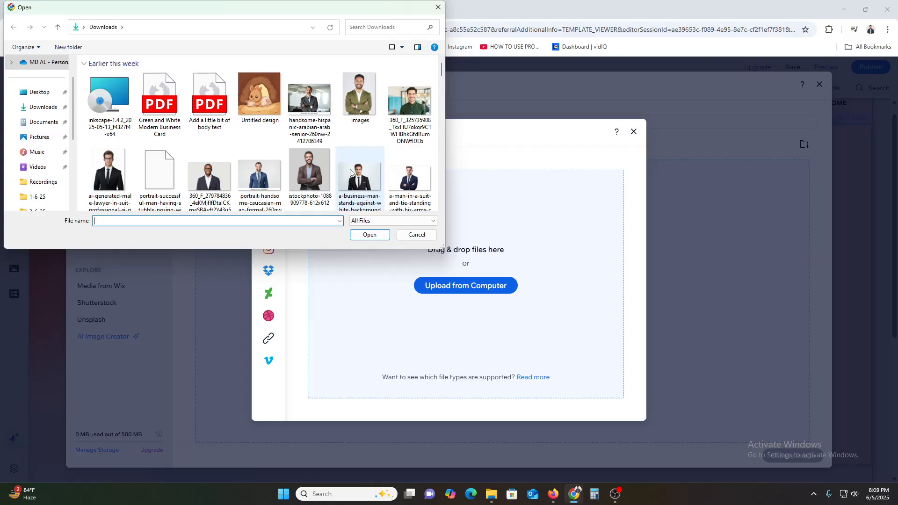
double_click(352, 177)
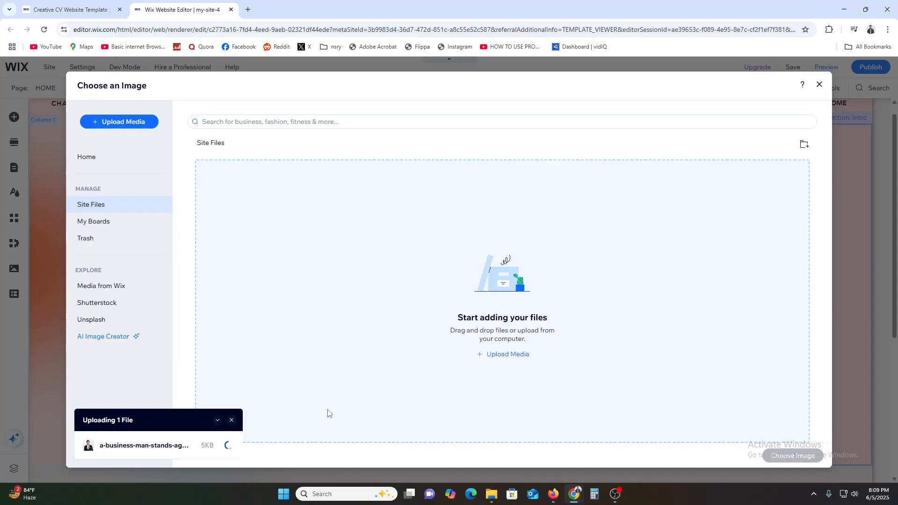
left_click(799, 456)
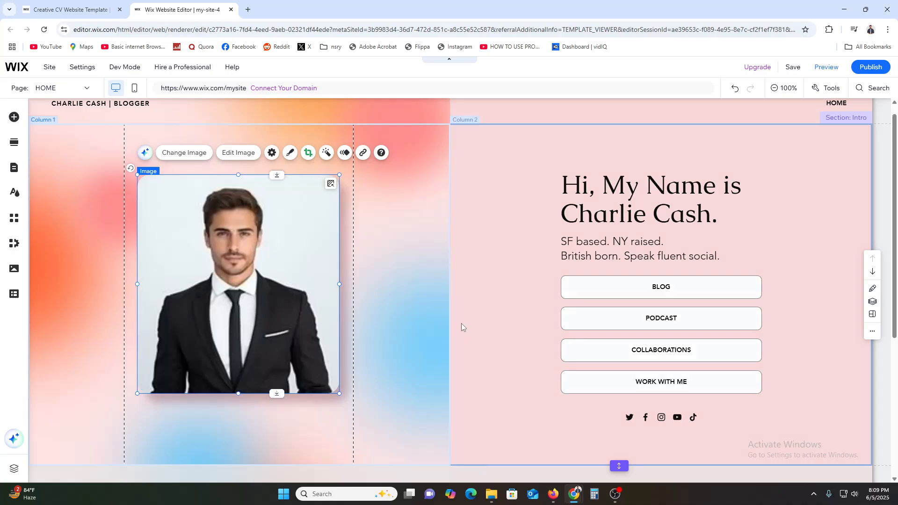
Look over the edited home page and publish the site.
scroll(806, 317, "down", 3)
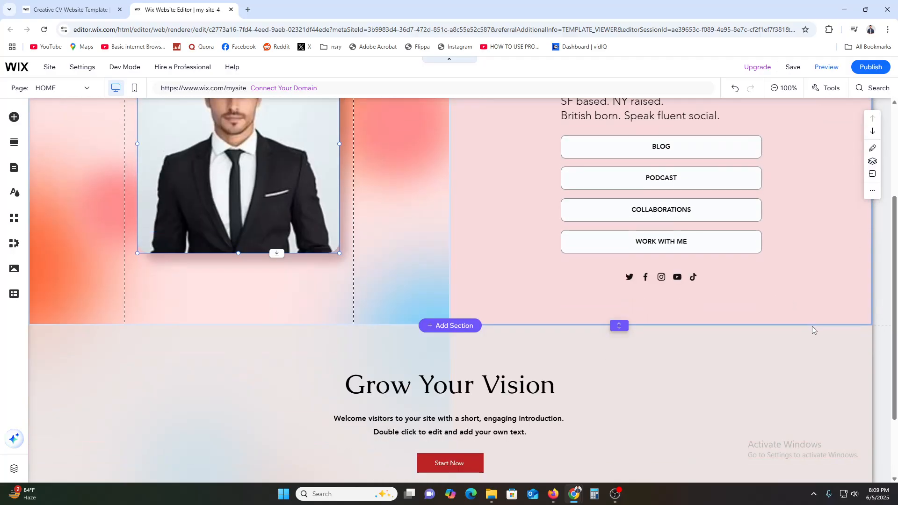
scroll(812, 327, "up", 2)
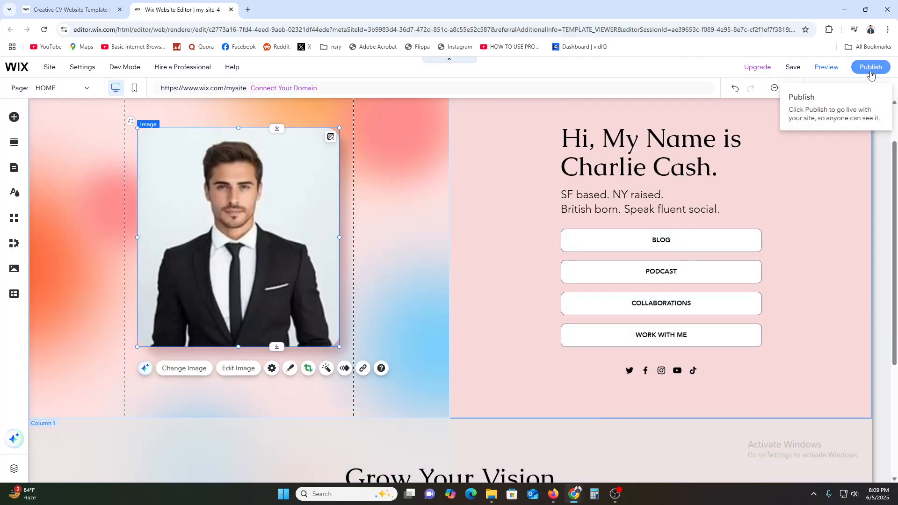
left_click(871, 71)
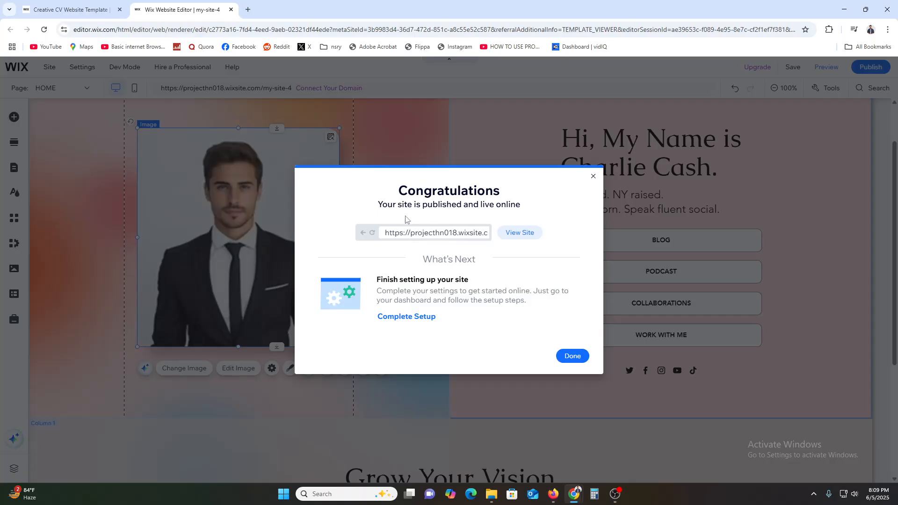
Open the published site and examine its home page from the header to the added section.
left_click(524, 234)
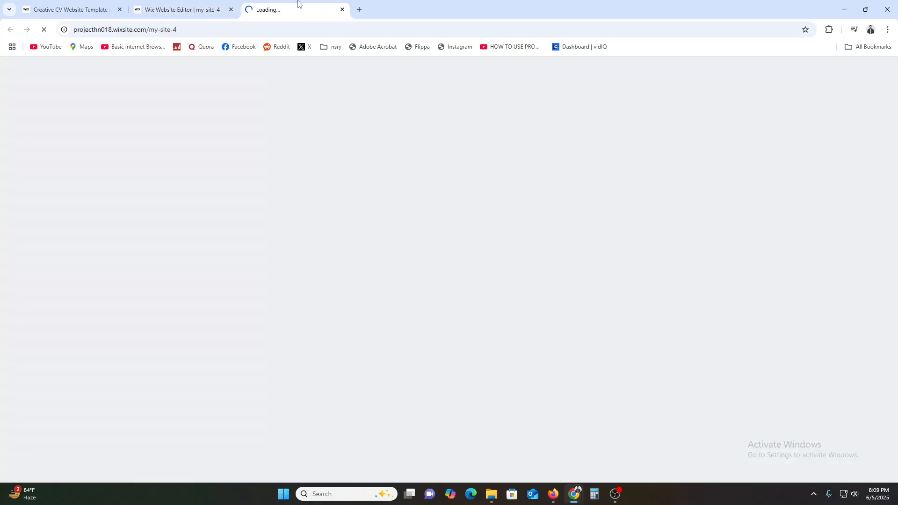
scroll(286, 115, "down", 1)
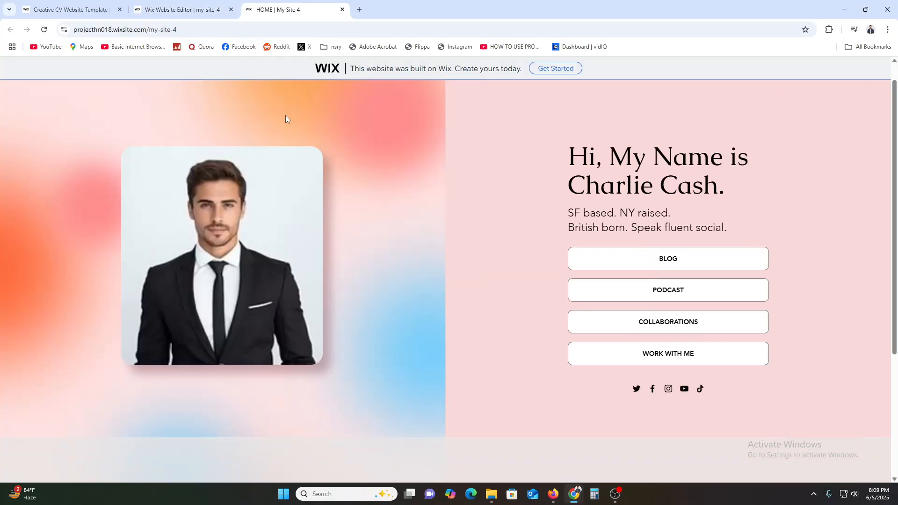
scroll(560, 182, "down", 3)
scroll(557, 180, "up", 4)
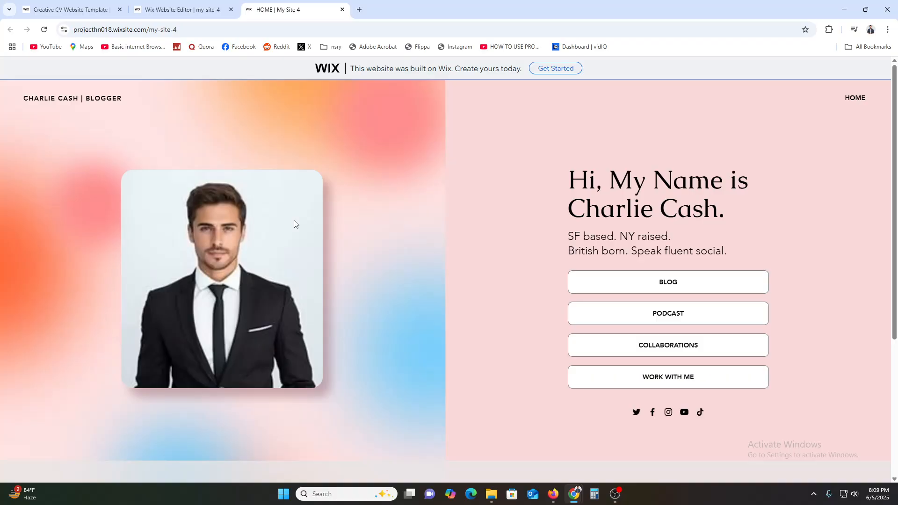
scroll(295, 220, "down", 1)
scroll(294, 223, "up", 1)
Check the original Creative CV template preview and return to the site's editor.
left_click(110, 25)
left_click(102, 7)
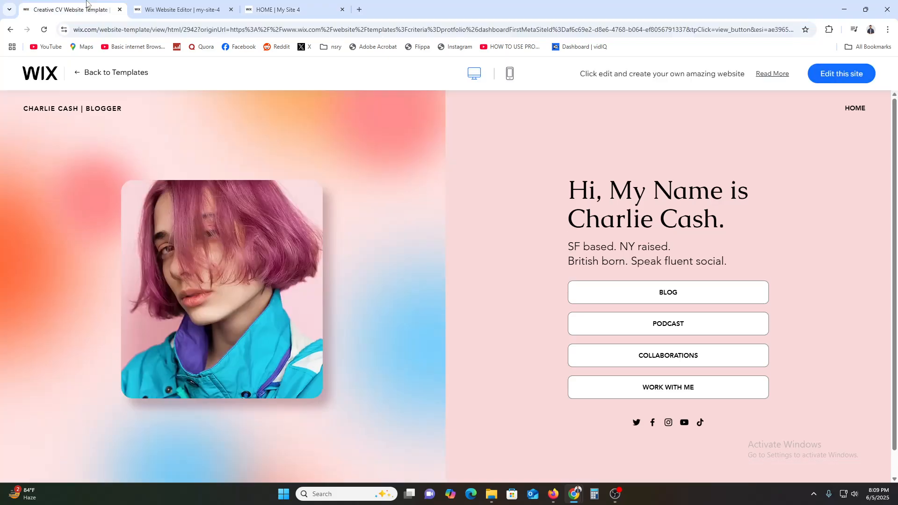
left_click(174, 4)
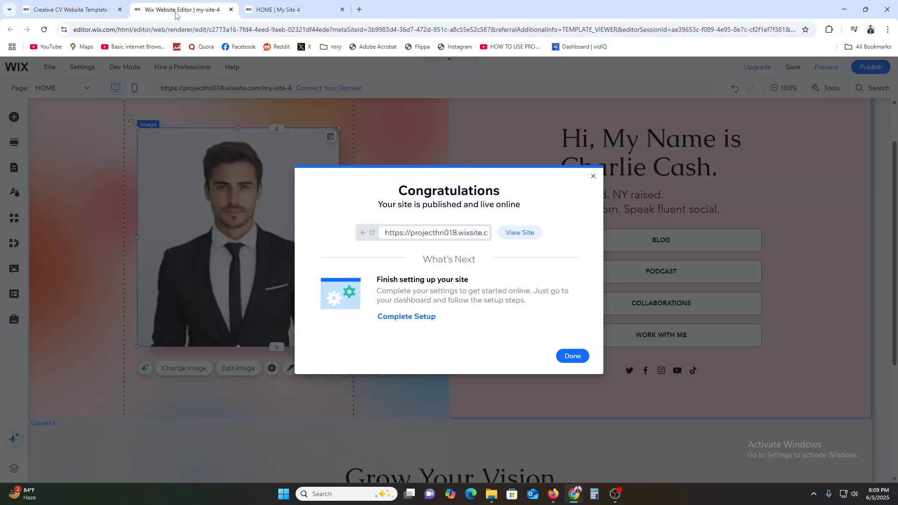